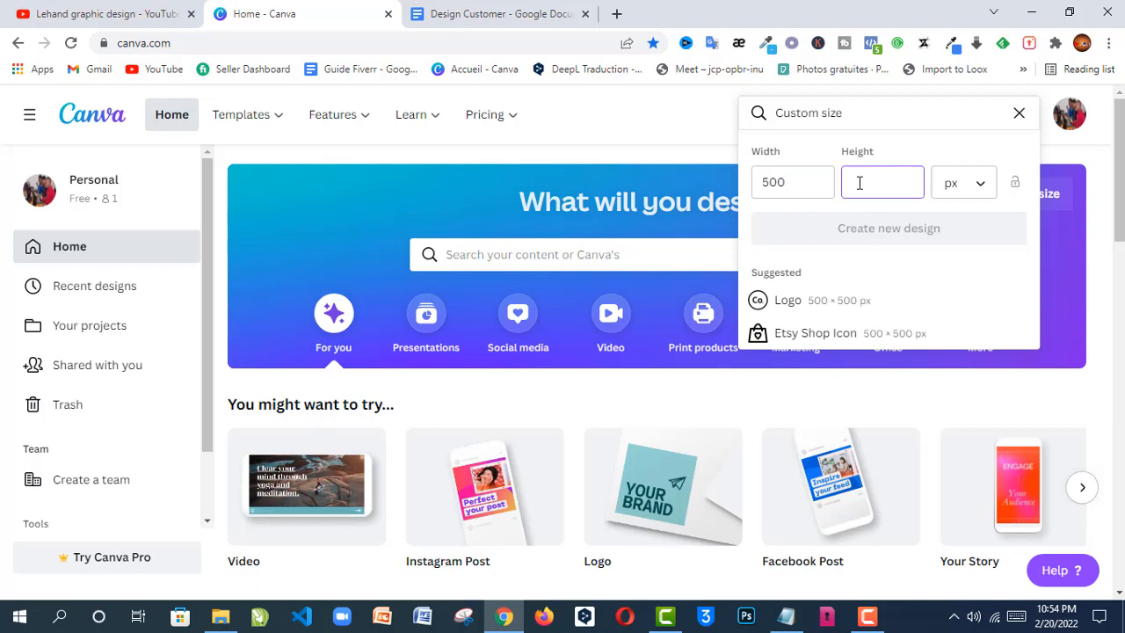
Create a custom 500 × 500 px design and check the logo brief in the Design Customer document while it loads.
text(500)
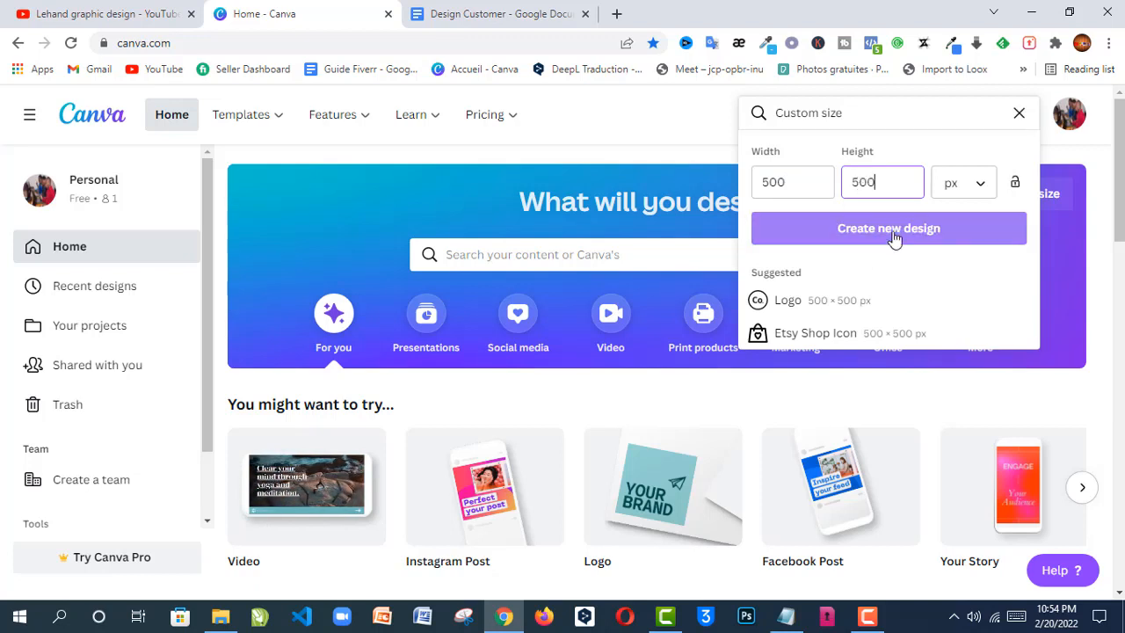
click(879, 233)
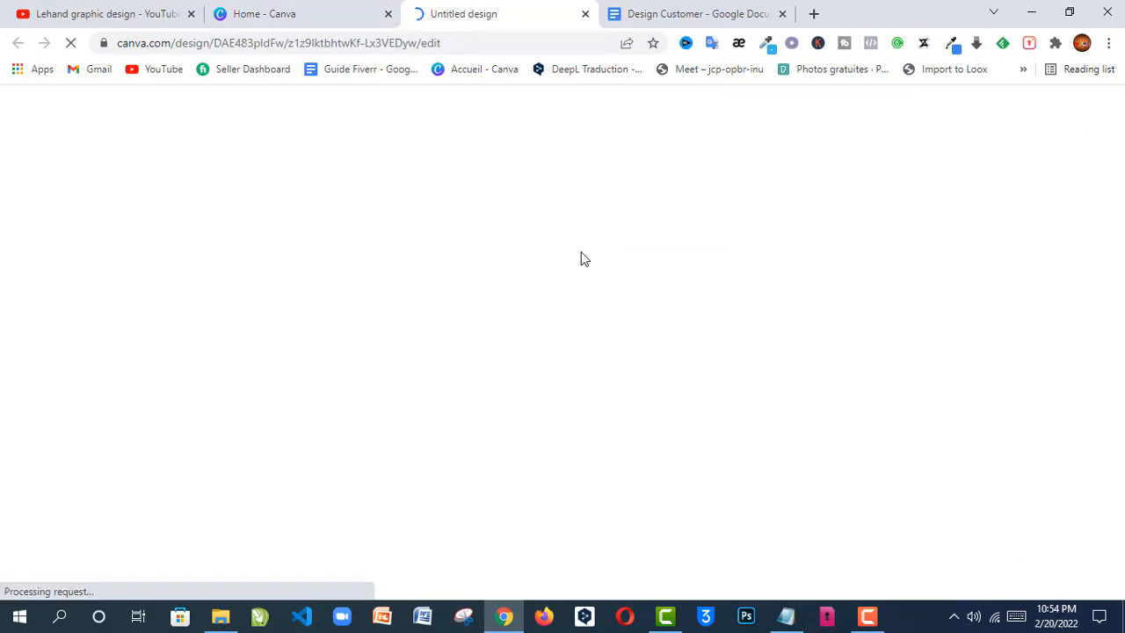
click(661, 13)
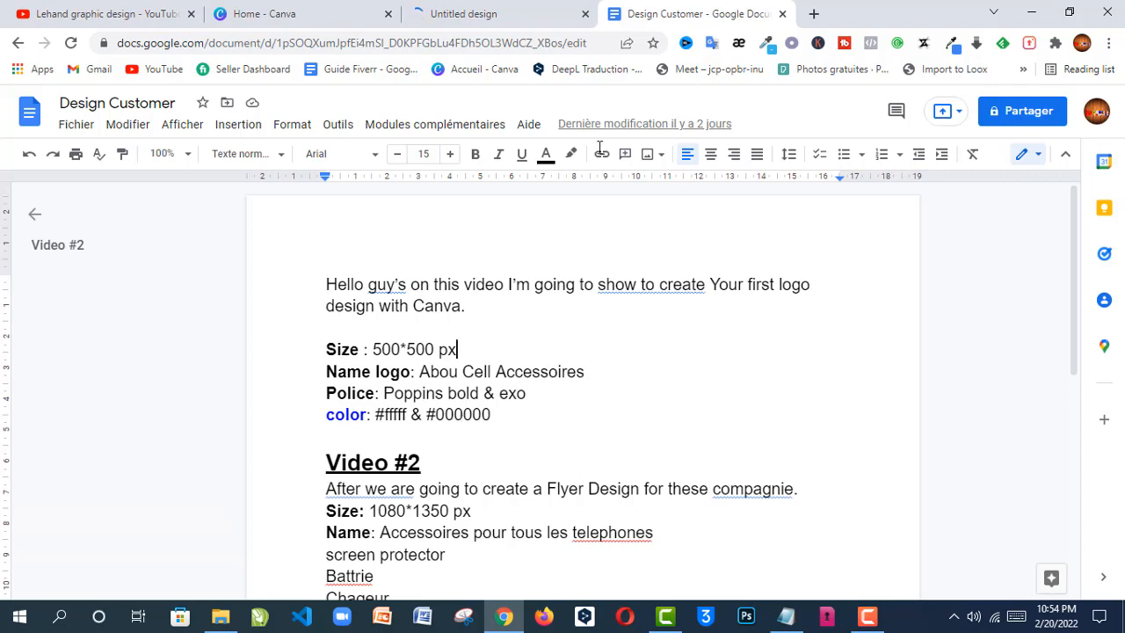
click(492, 14)
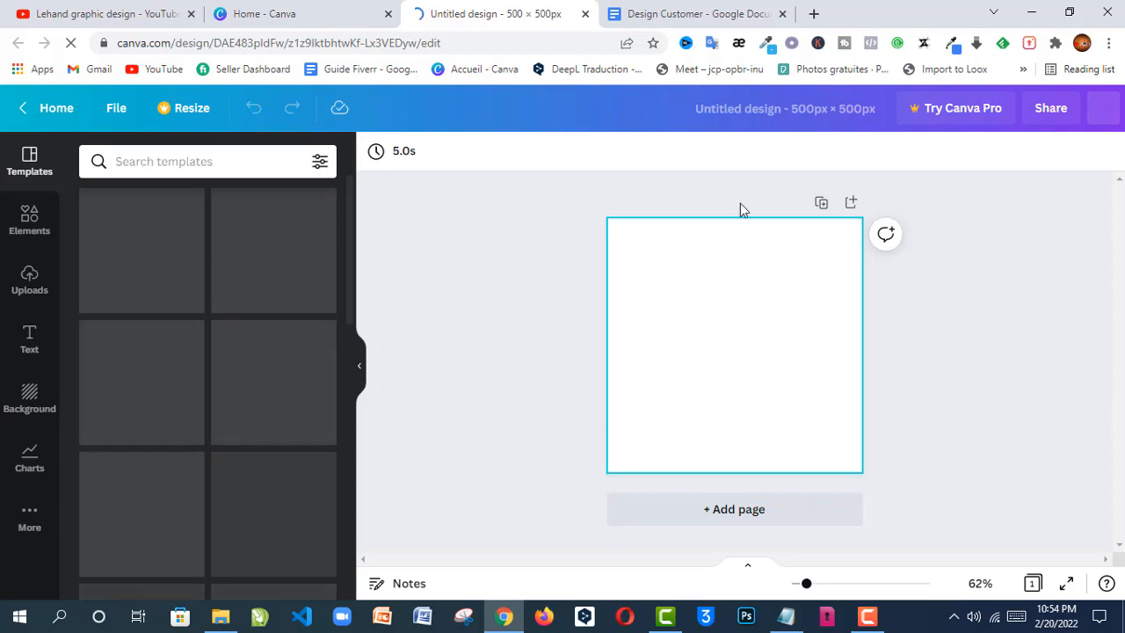
Title the new design "Logo customer Abou".
click(745, 113)
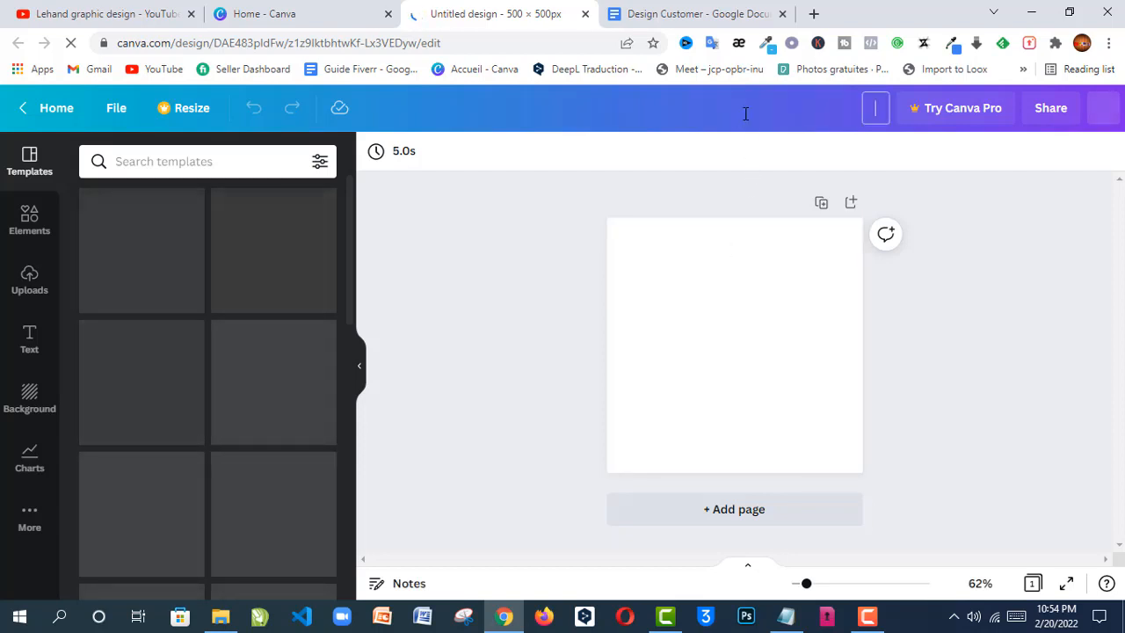
text(Logo)
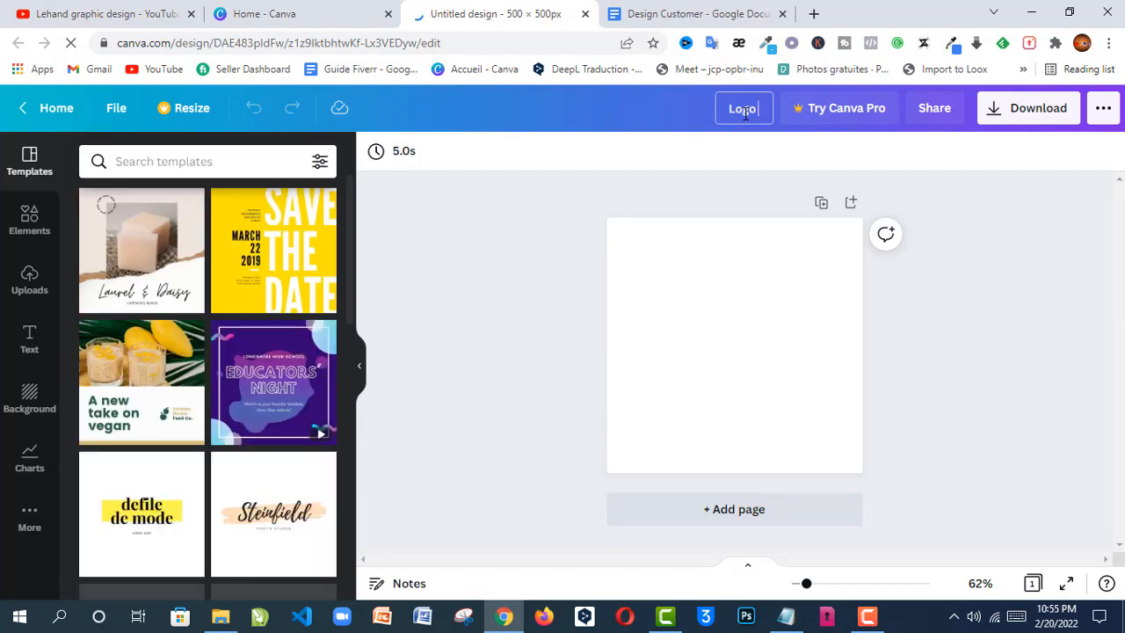
text( cus)
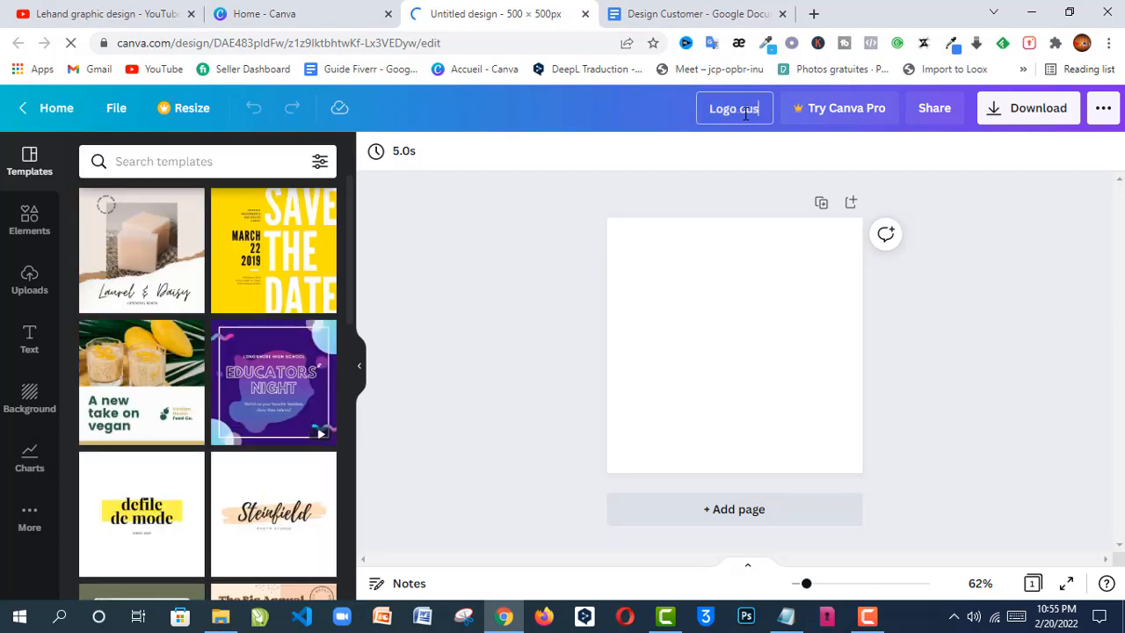
text(tomer)
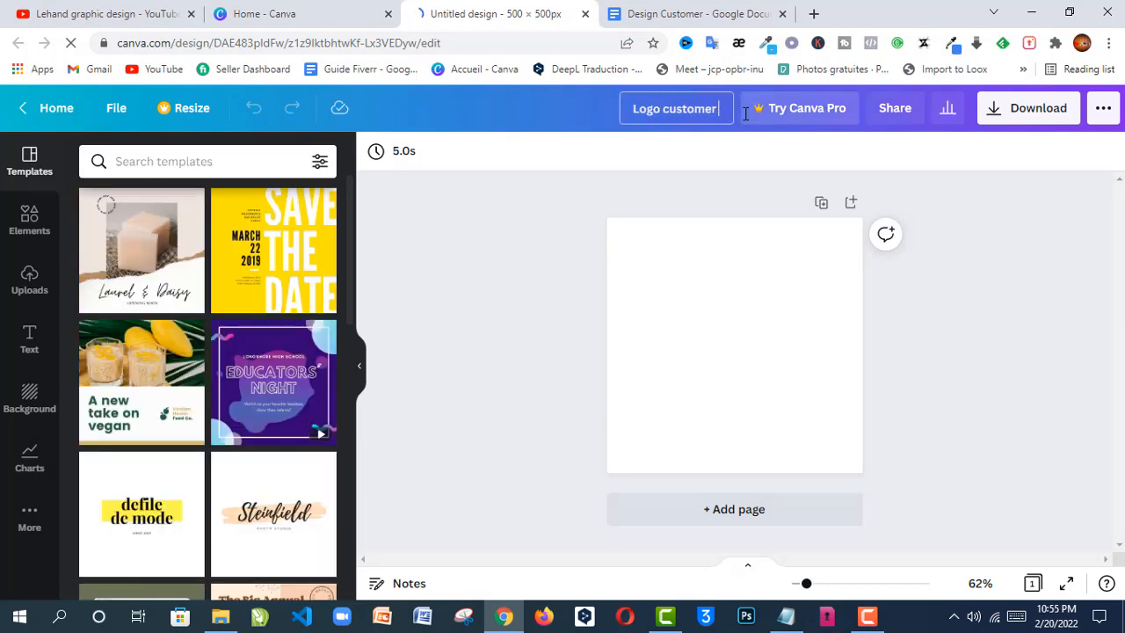
text( Ab)
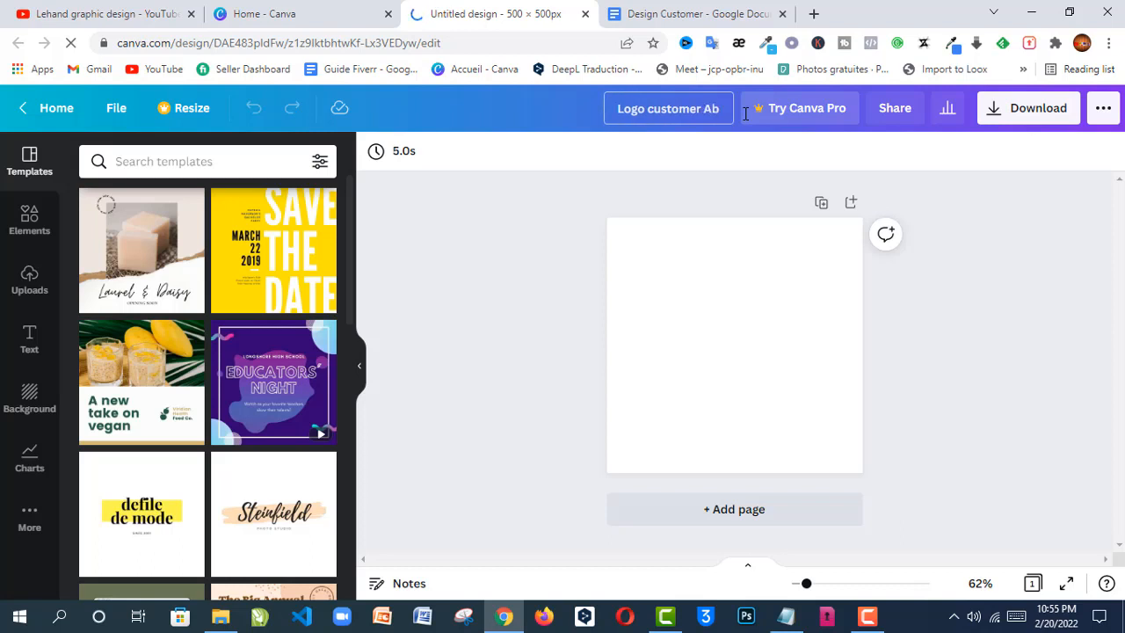
text(ou)
click(701, 341)
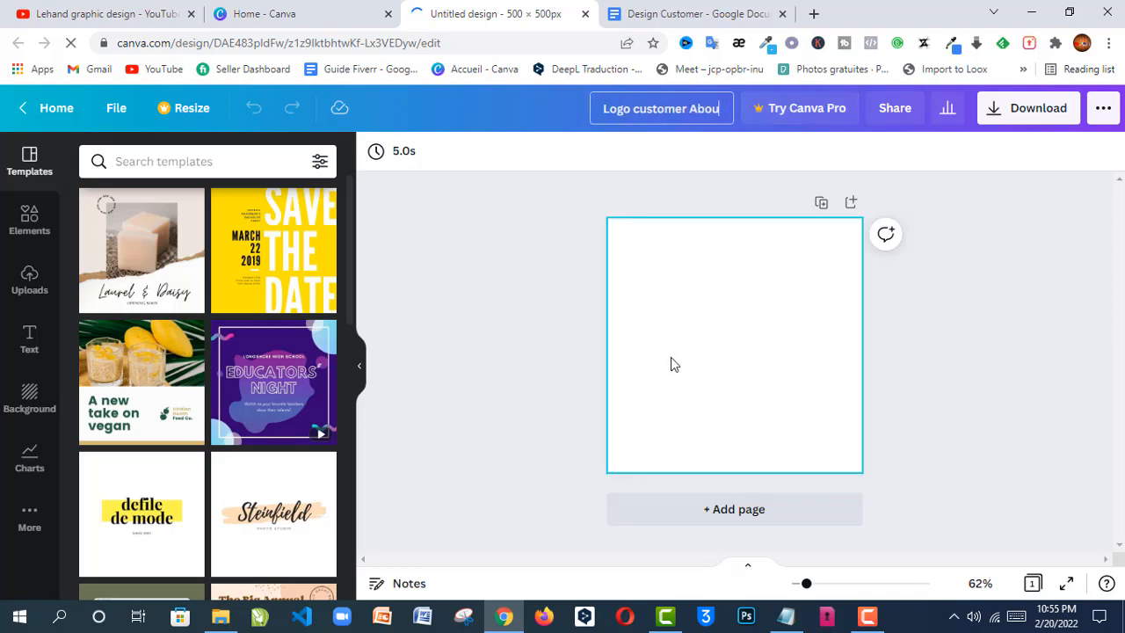
Add a heading reading "Abou Cell Accessoires" to the page and scale it down to font size 26.6.
click(29, 339)
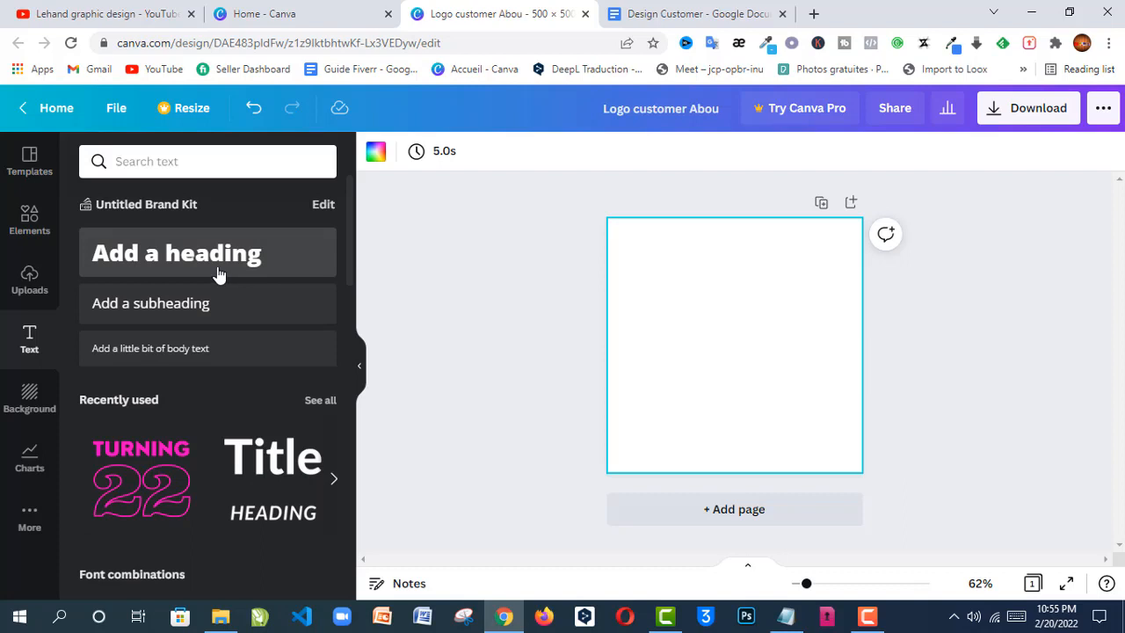
click(219, 275)
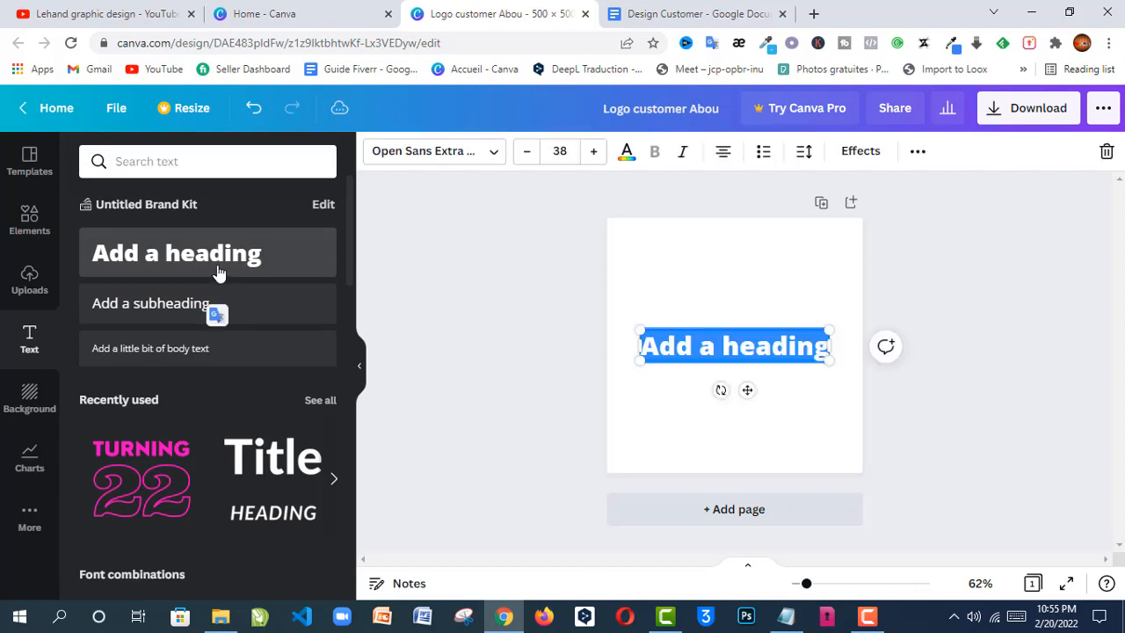
text(Abo)
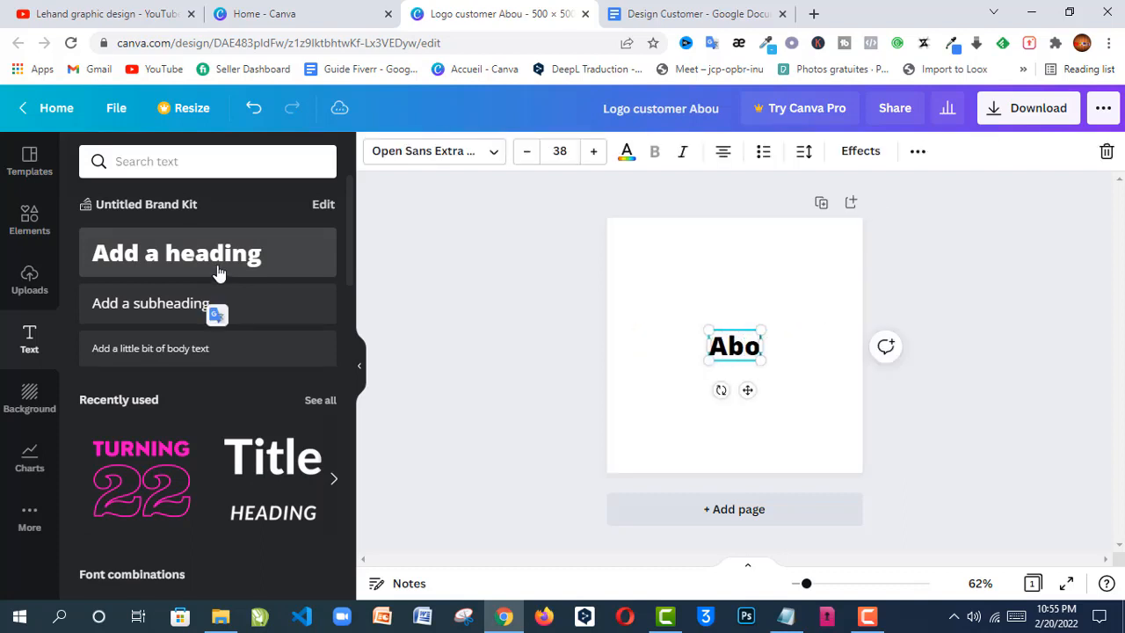
text(u cell A)
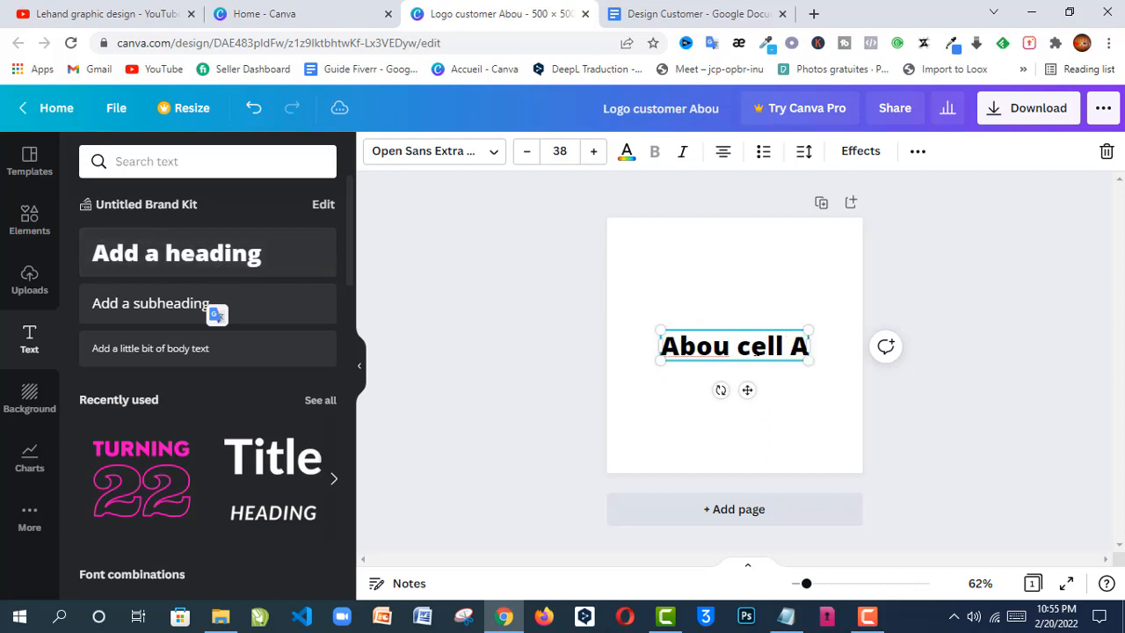
click(752, 348)
key(BackSpace)
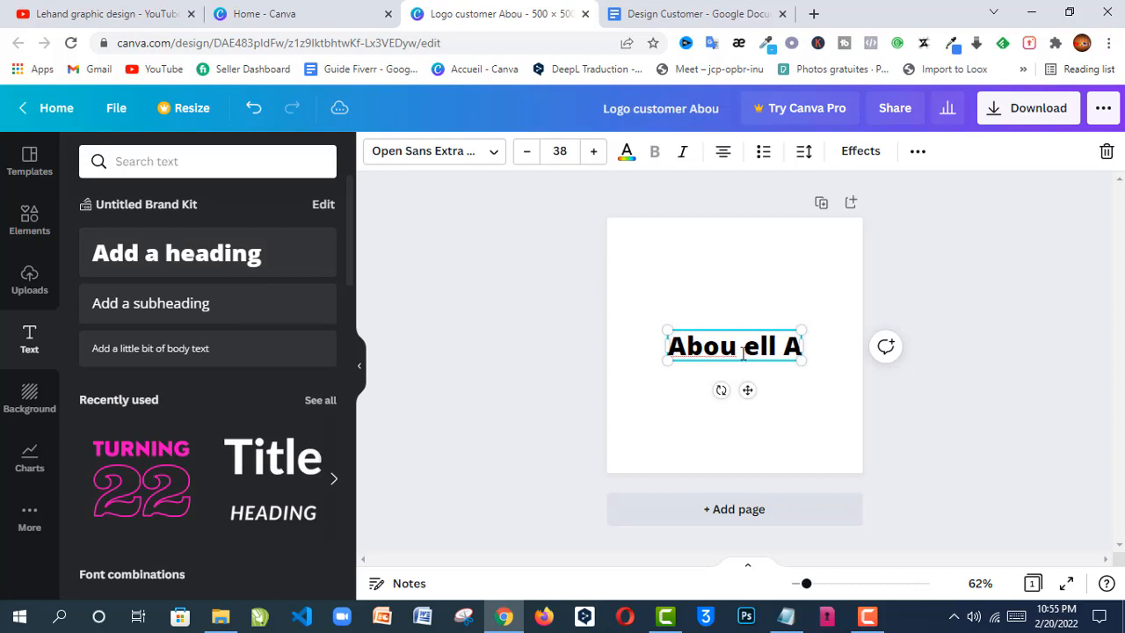
text(C)
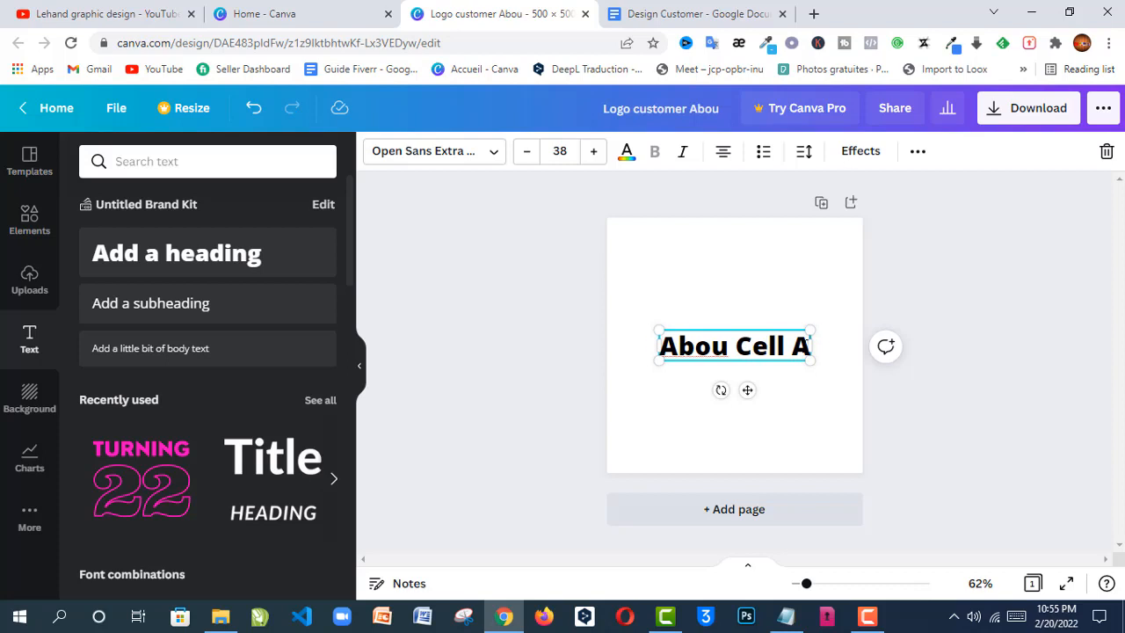
click(808, 346)
text(ccess)
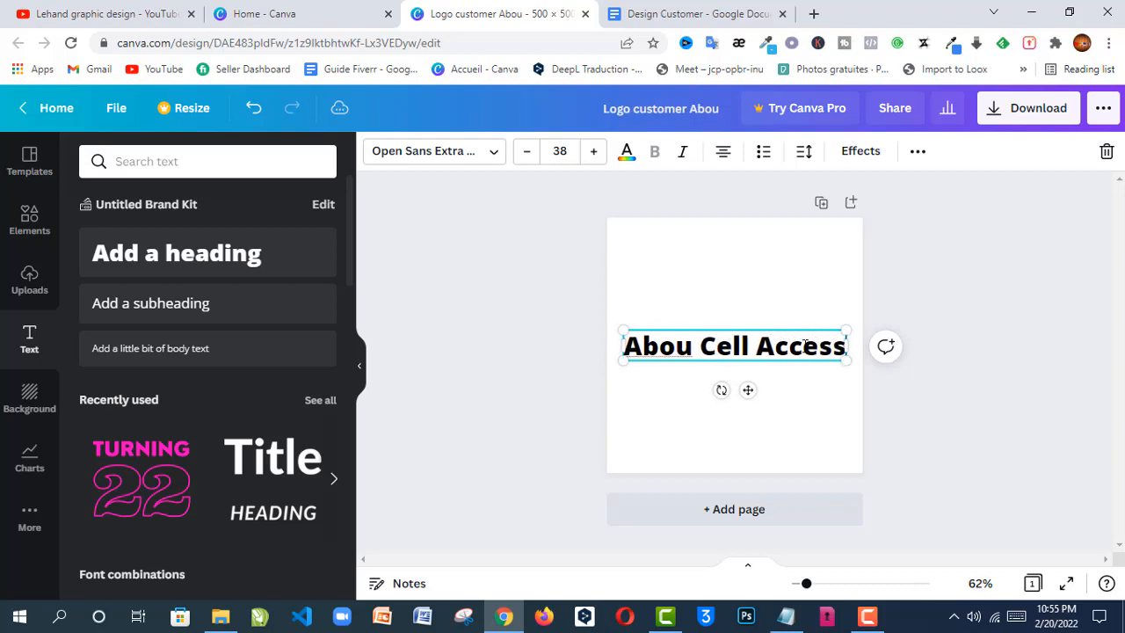
text(oires)
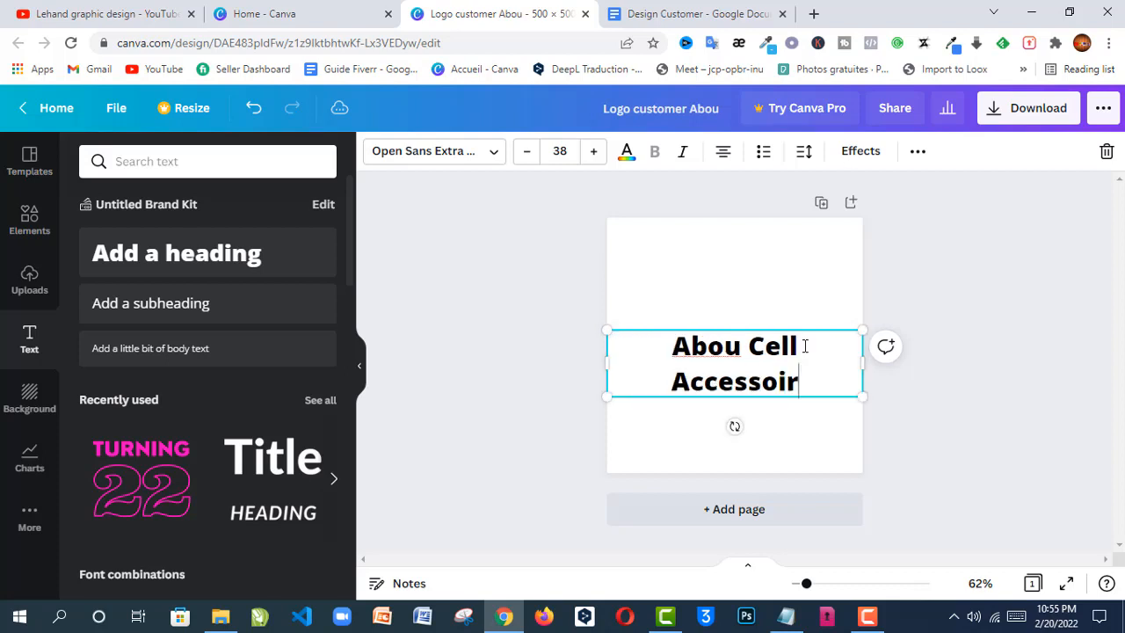
click(982, 278)
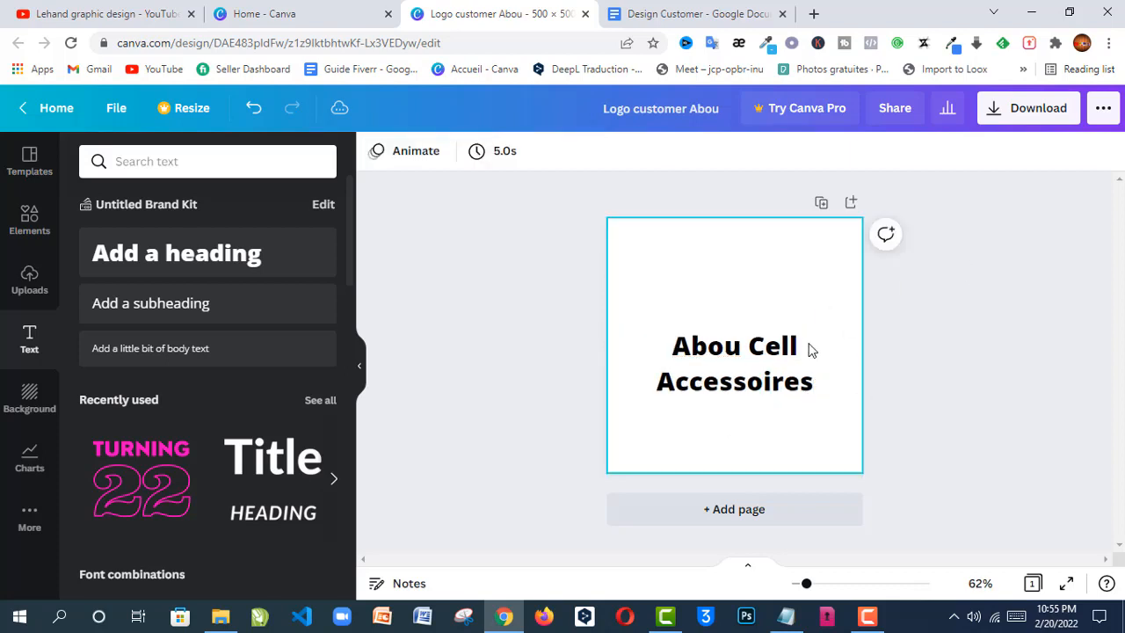
click(808, 349)
drag(848, 381, 771, 362)
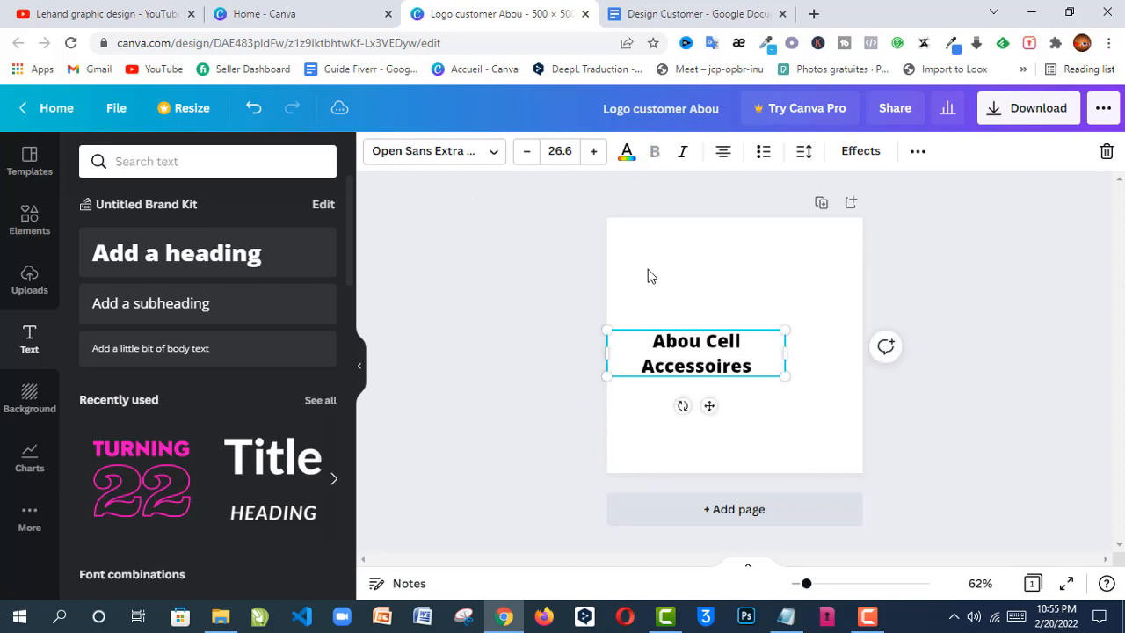
Set the page background colour to black.
click(446, 206)
click(374, 158)
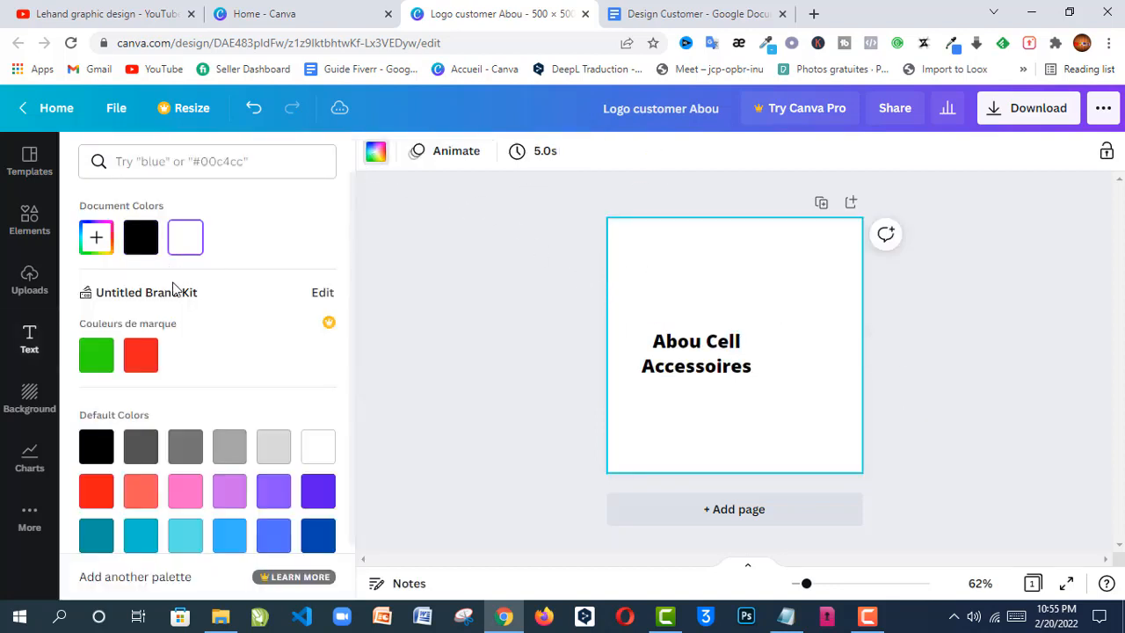
click(143, 246)
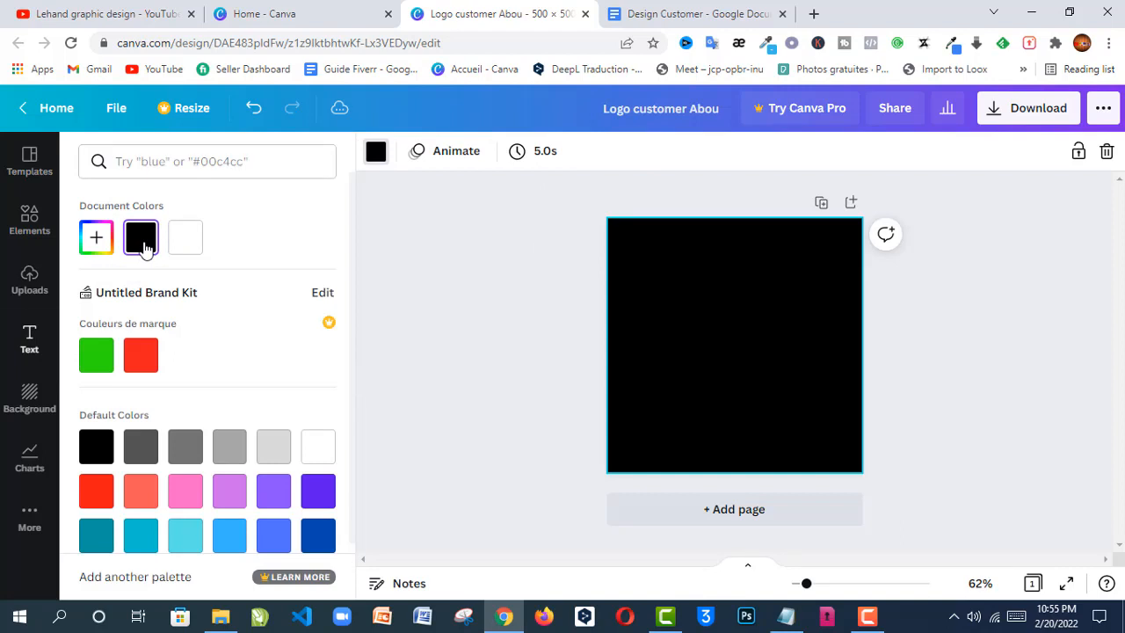
Change the heading's text colour to white.
click(695, 351)
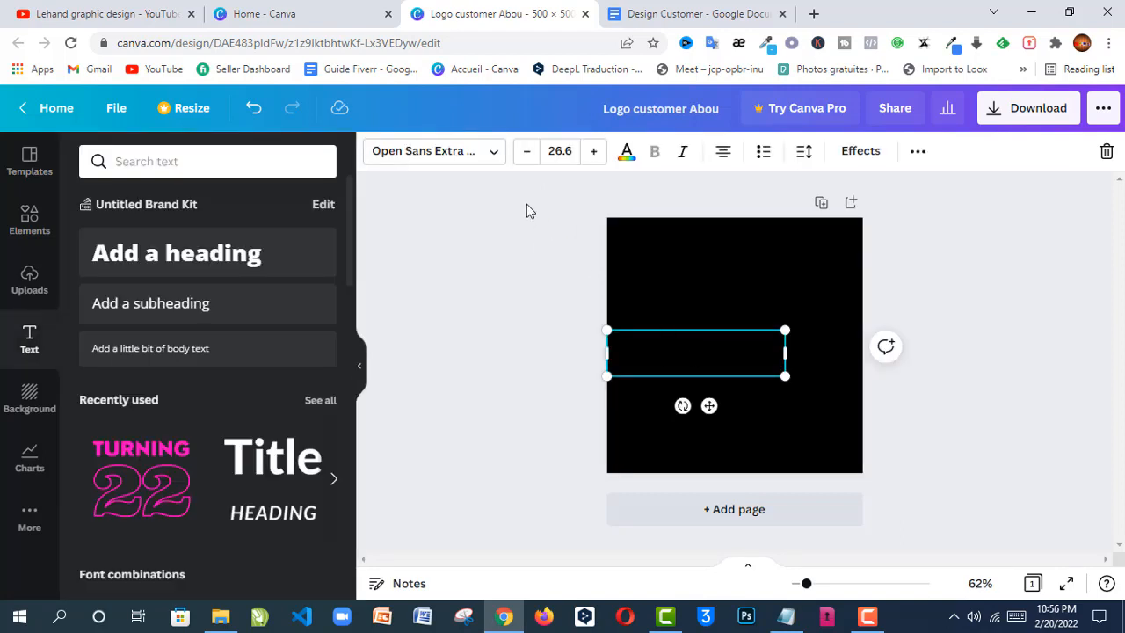
click(626, 151)
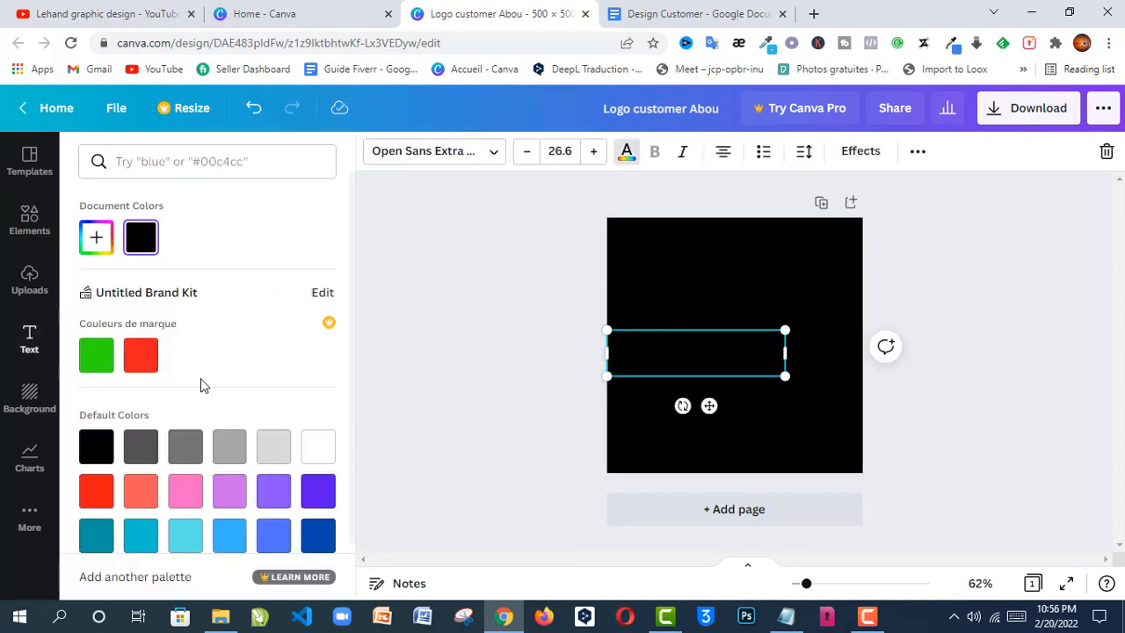
click(323, 449)
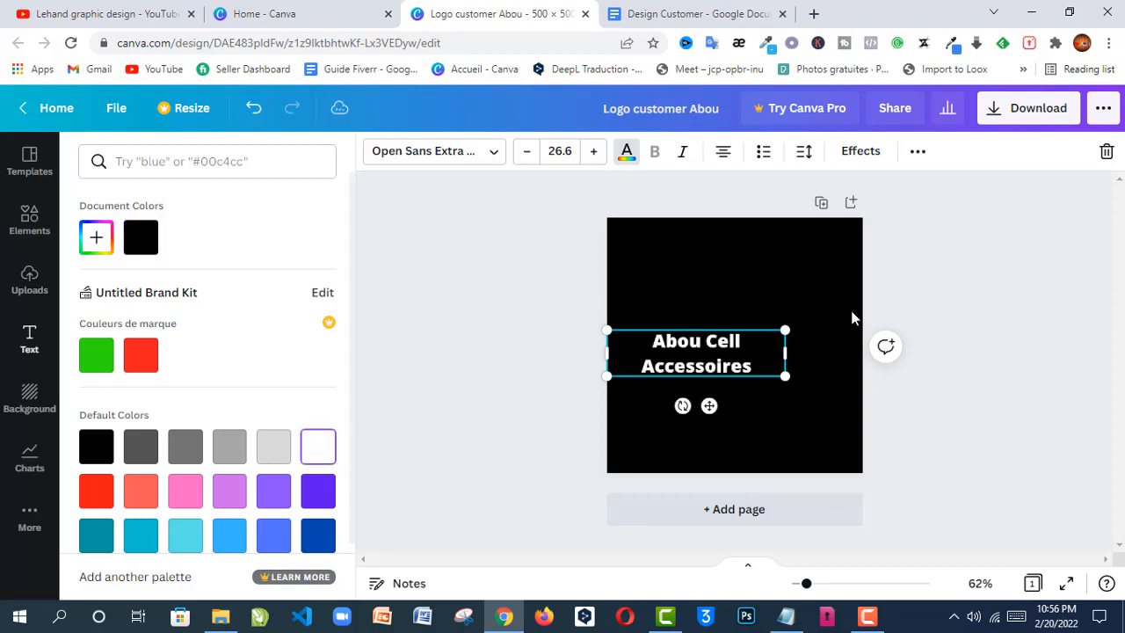
click(1005, 275)
Move the "Abou Cell Accessoires" heading slightly higher on the page, duplicate it and place the copy below the original.
click(736, 320)
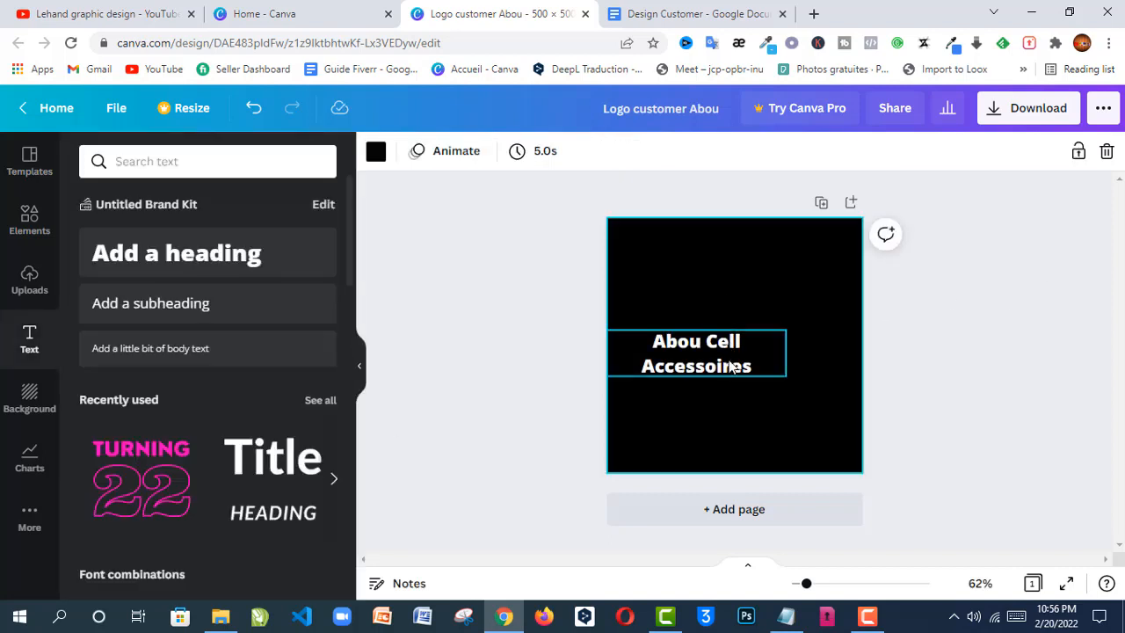
click(733, 367)
click(913, 156)
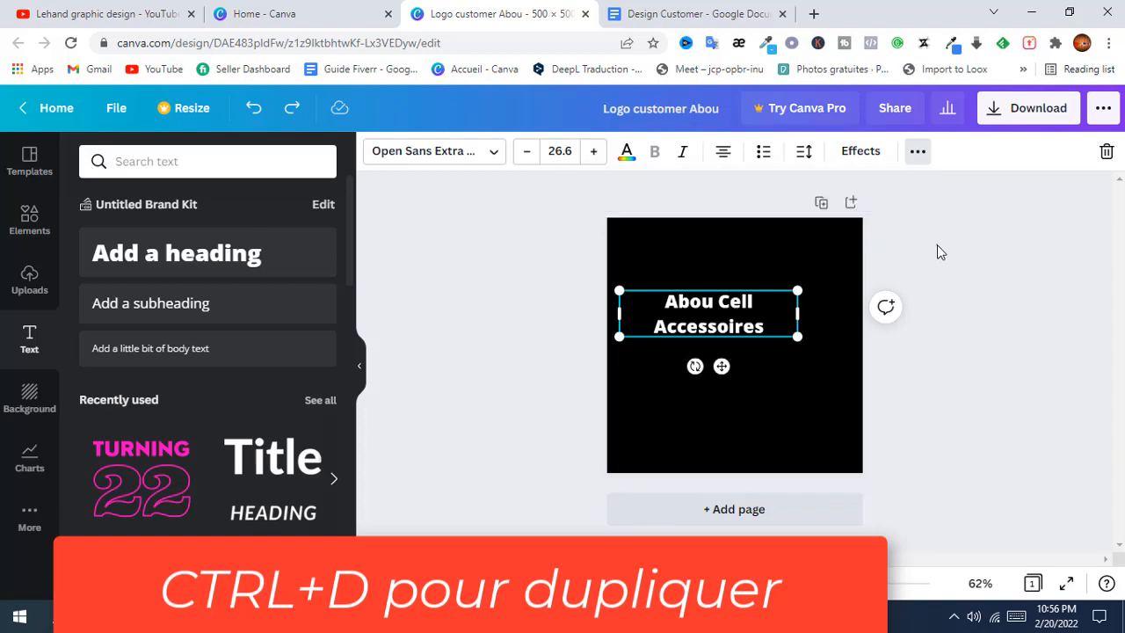
key(ctrl+d)
drag(725, 352, 727, 413)
Delete "Cell Accessoires" from the upper heading, leaving only the word "Abou".
click(732, 309)
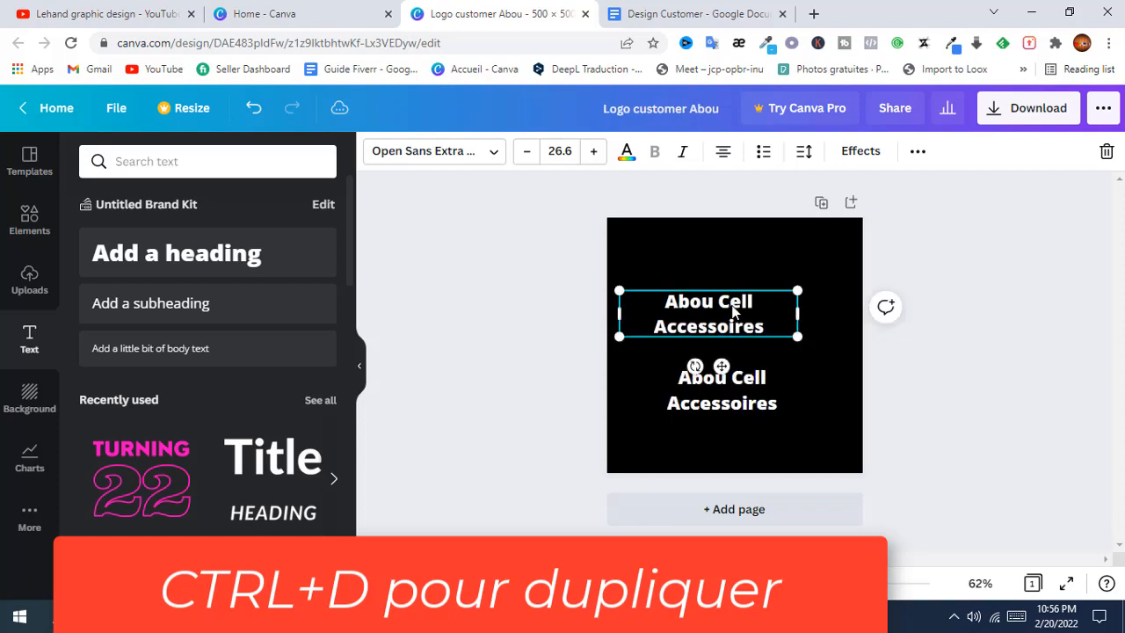
click(717, 304)
drag(715, 304, 764, 331)
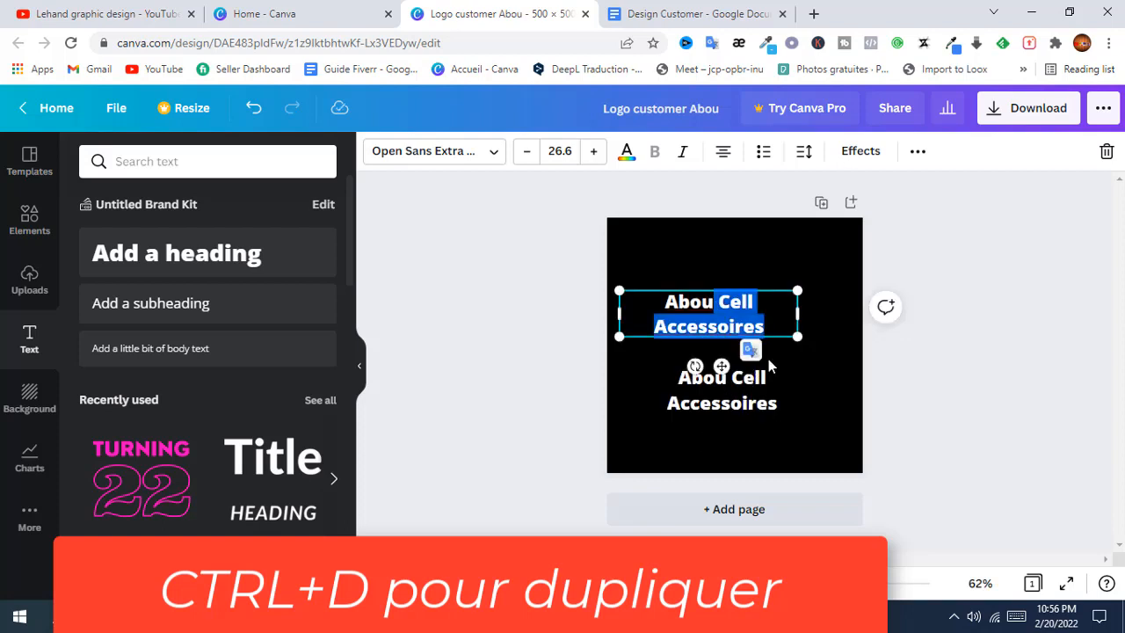
key(BackSpace)
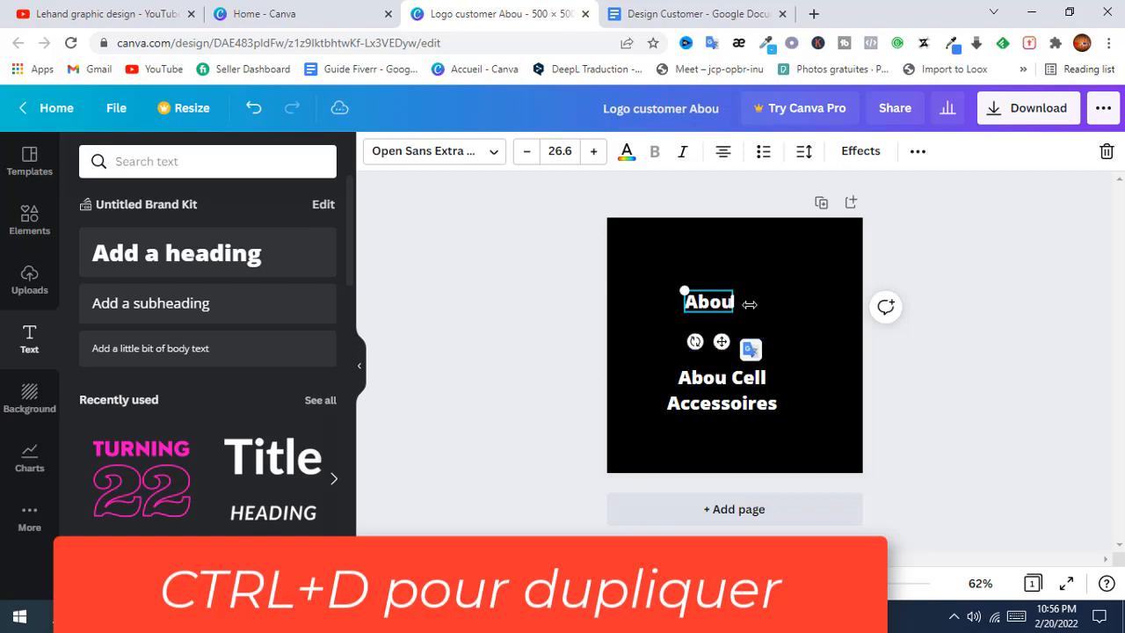
Set the lower "Abou Cell Accessoires" text to Poppins Bold and move it down near the page's bottom edge.
click(648, 378)
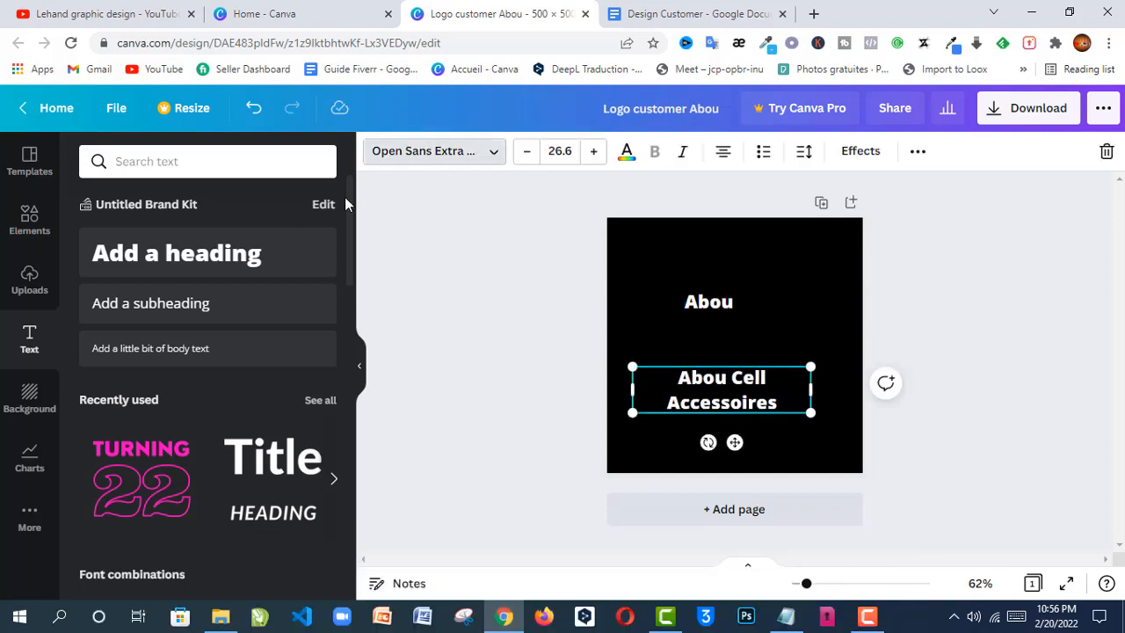
click(475, 158)
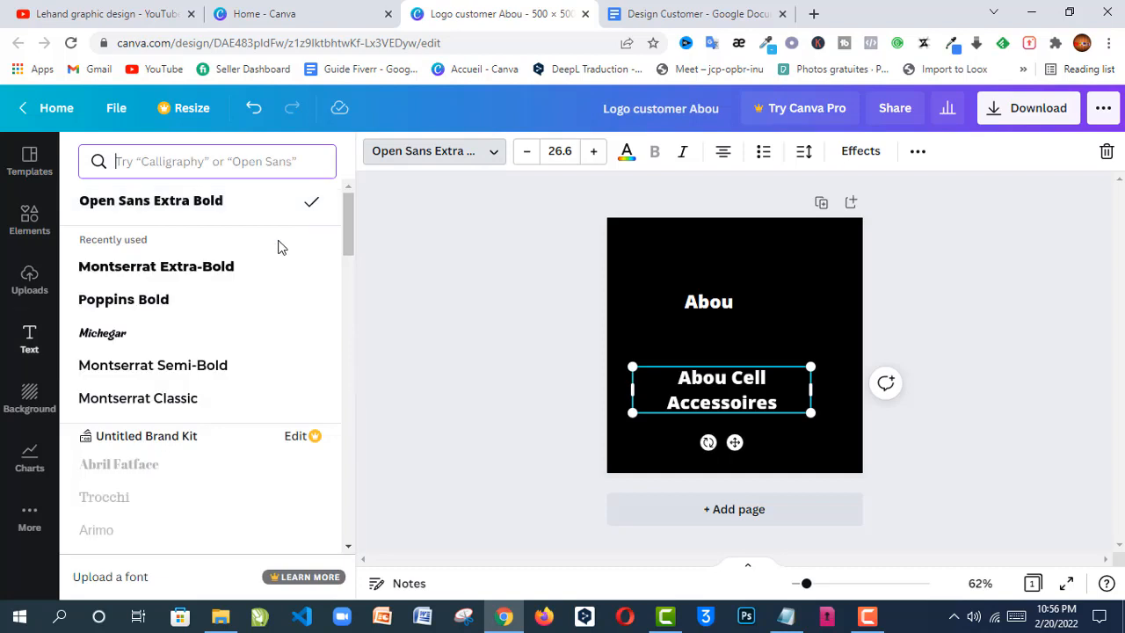
click(175, 298)
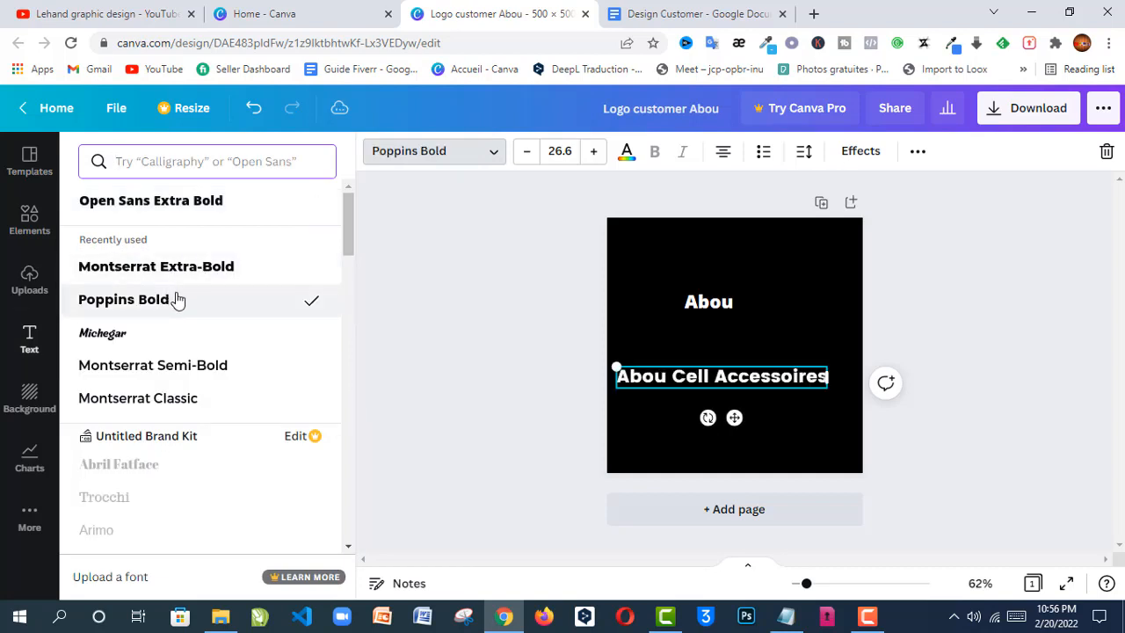
click(484, 307)
click(483, 313)
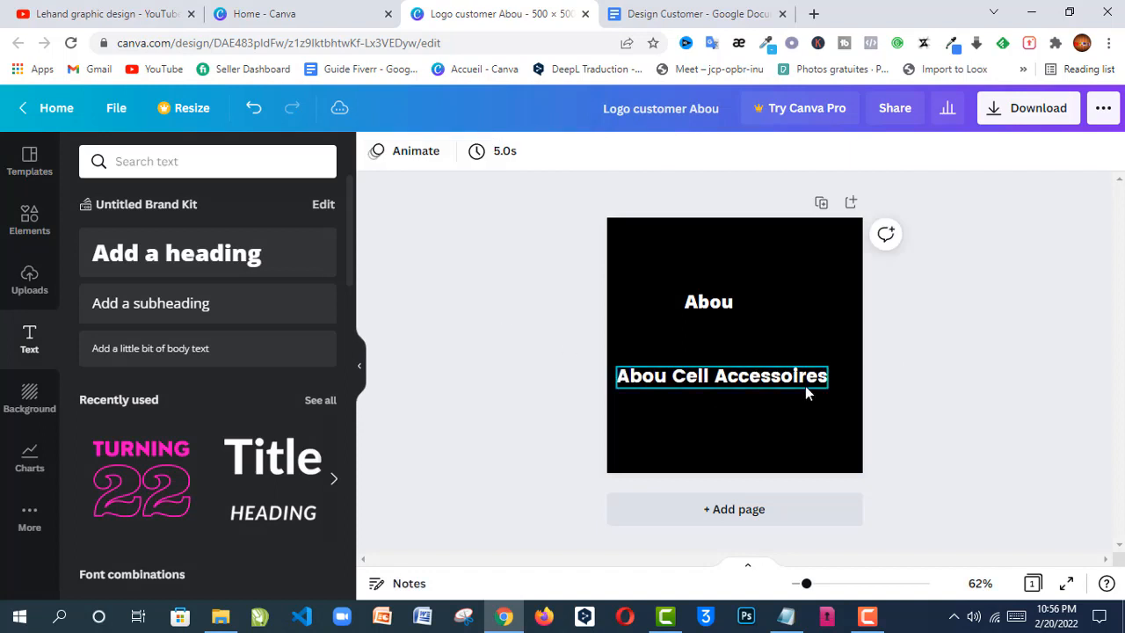
drag(787, 376, 788, 437)
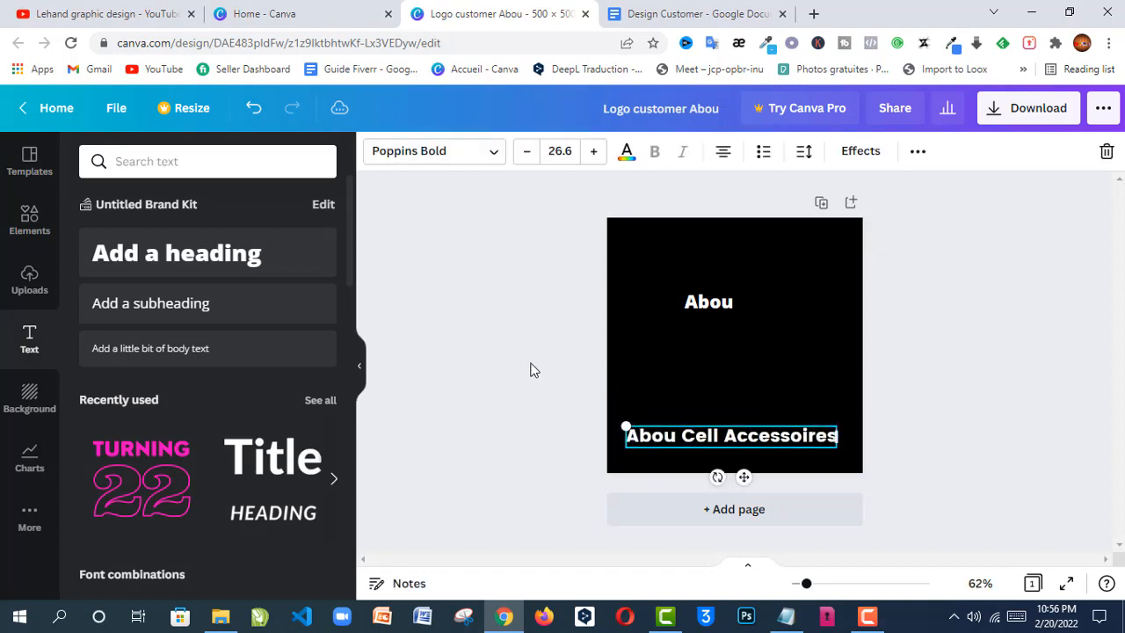
Duplicate the word "Abou" and place the copy just above the "Abou Cell Accessoires" text.
click(530, 369)
click(711, 305)
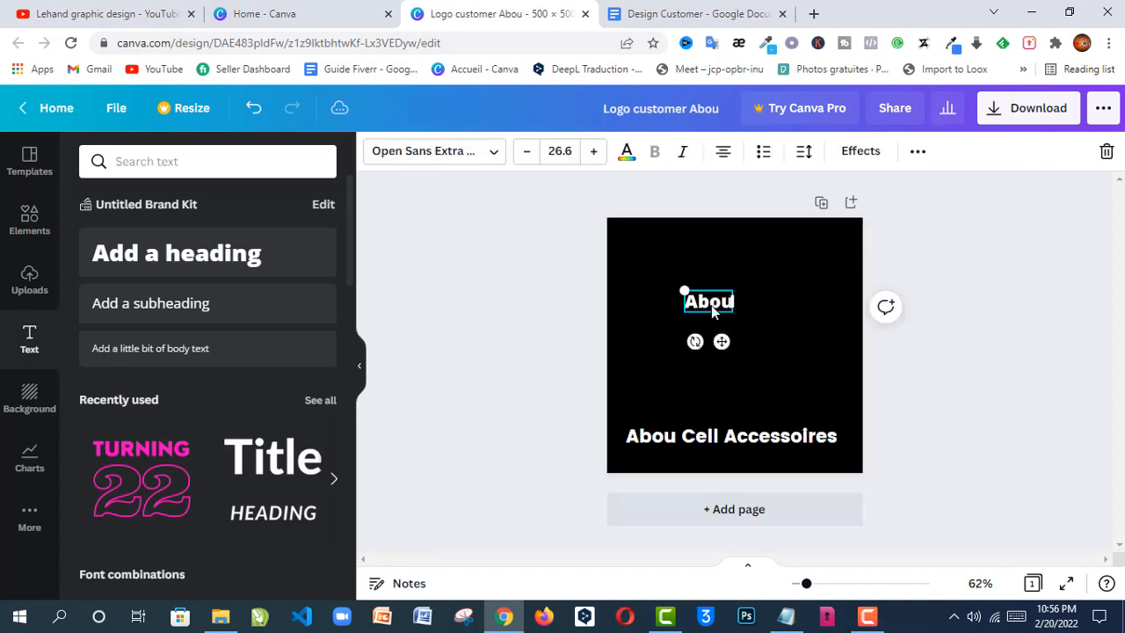
drag(707, 314, 751, 405)
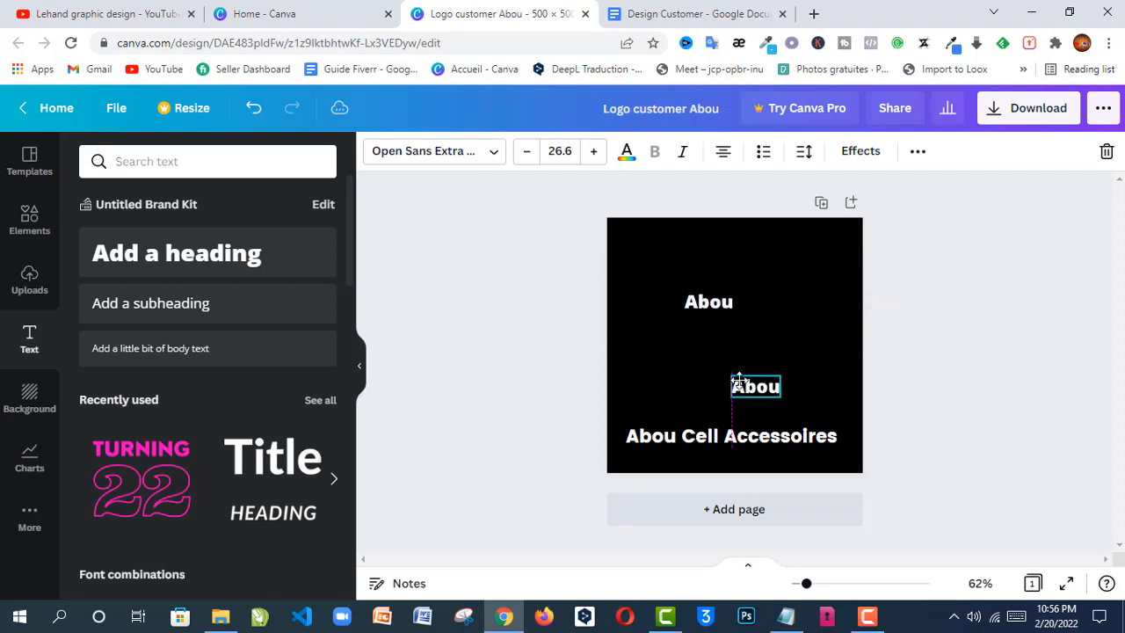
Convert the upper "Abou" to uppercase and enlarge it to font size 79.
click(712, 301)
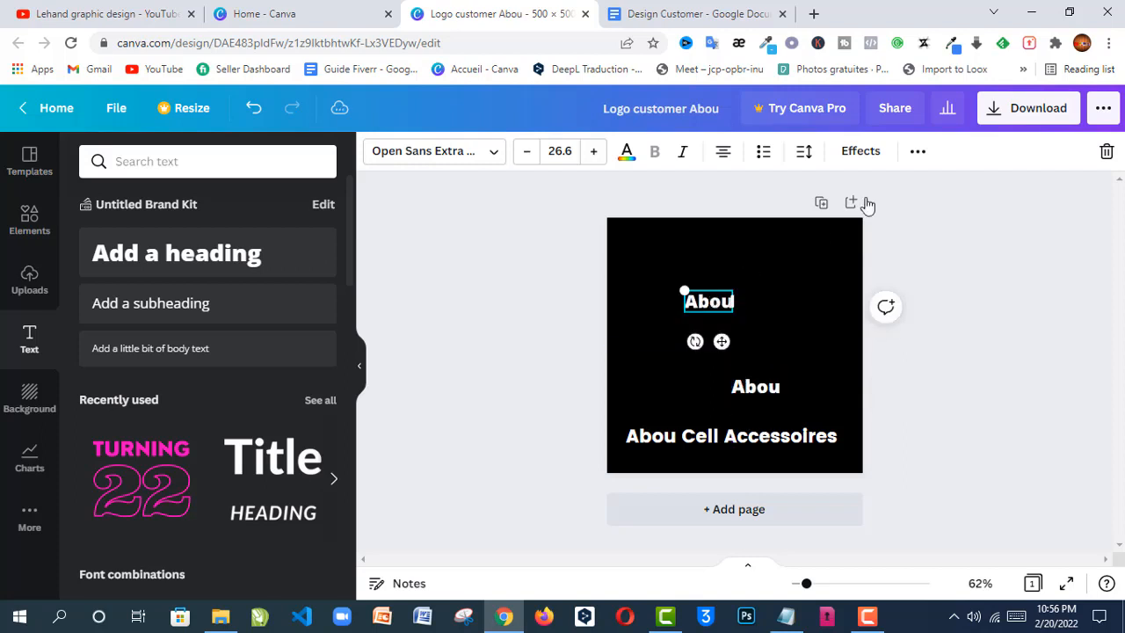
click(914, 154)
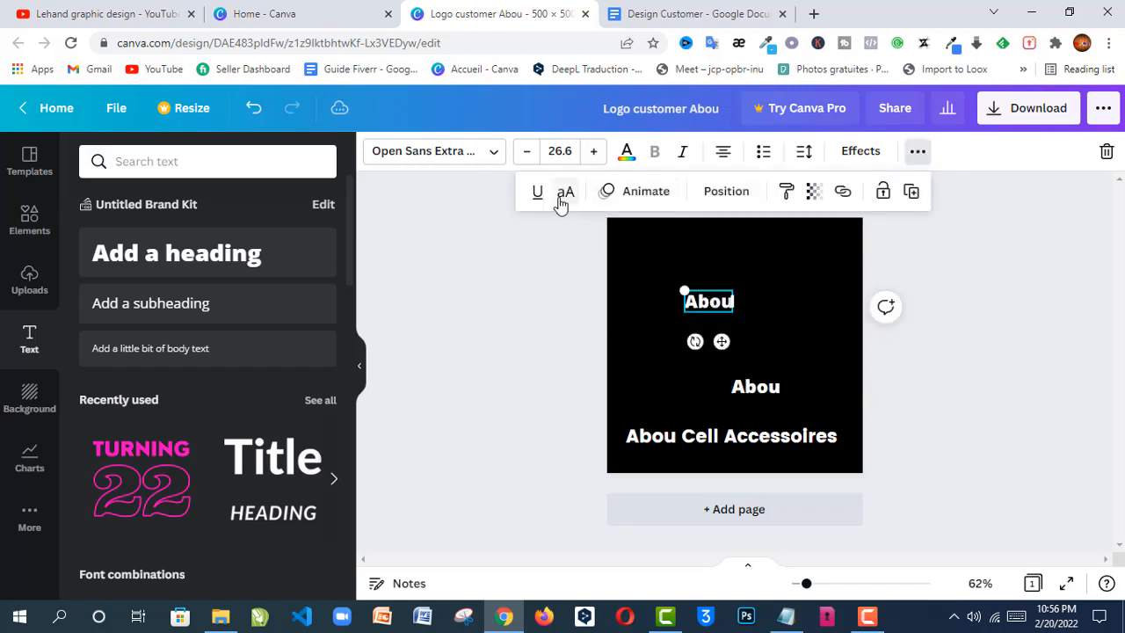
click(565, 193)
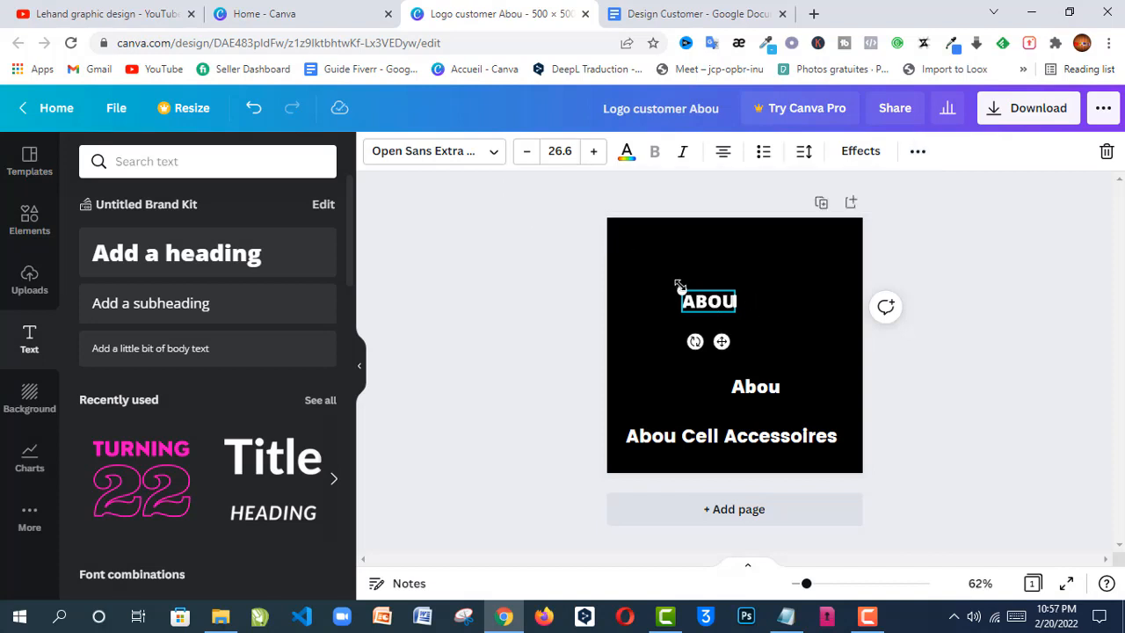
drag(680, 286, 575, 248)
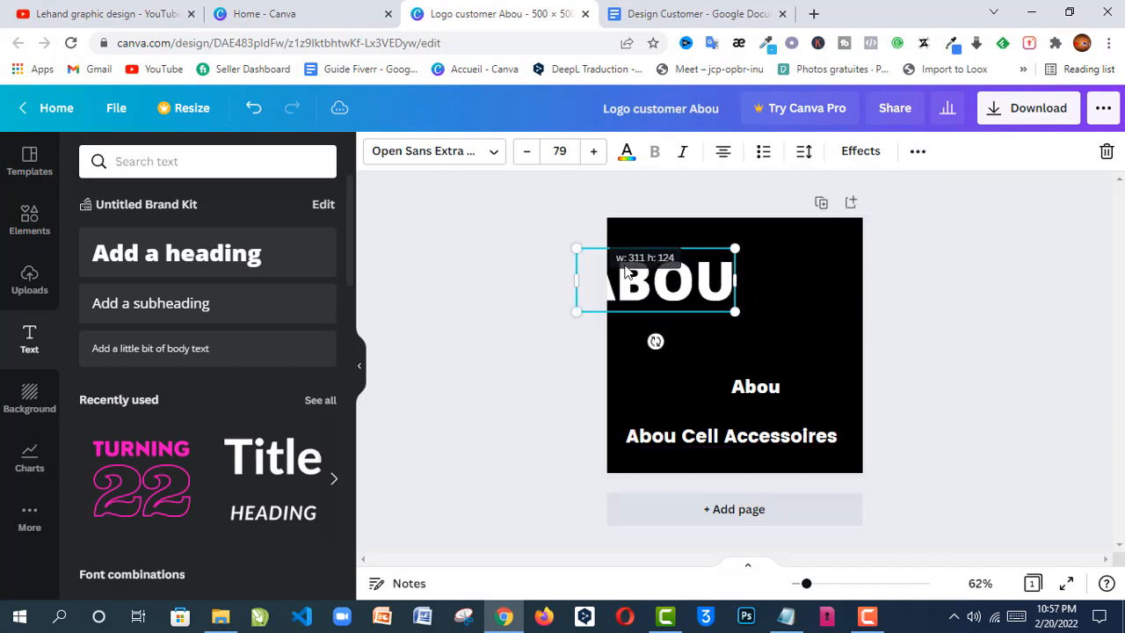
Delete the small "Abou" copy and move the enlarged "ABOU" fully onto the page, slightly left of its centre.
click(527, 361)
drag(674, 287, 706, 311)
click(763, 387)
key(Delete)
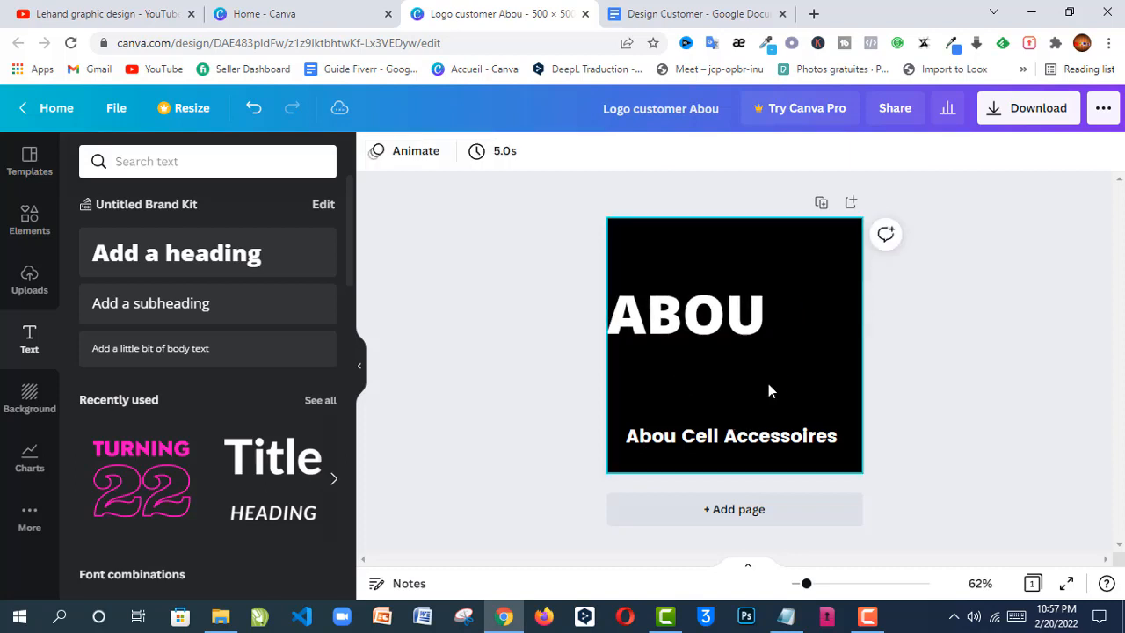
click(694, 311)
drag(694, 311, 720, 312)
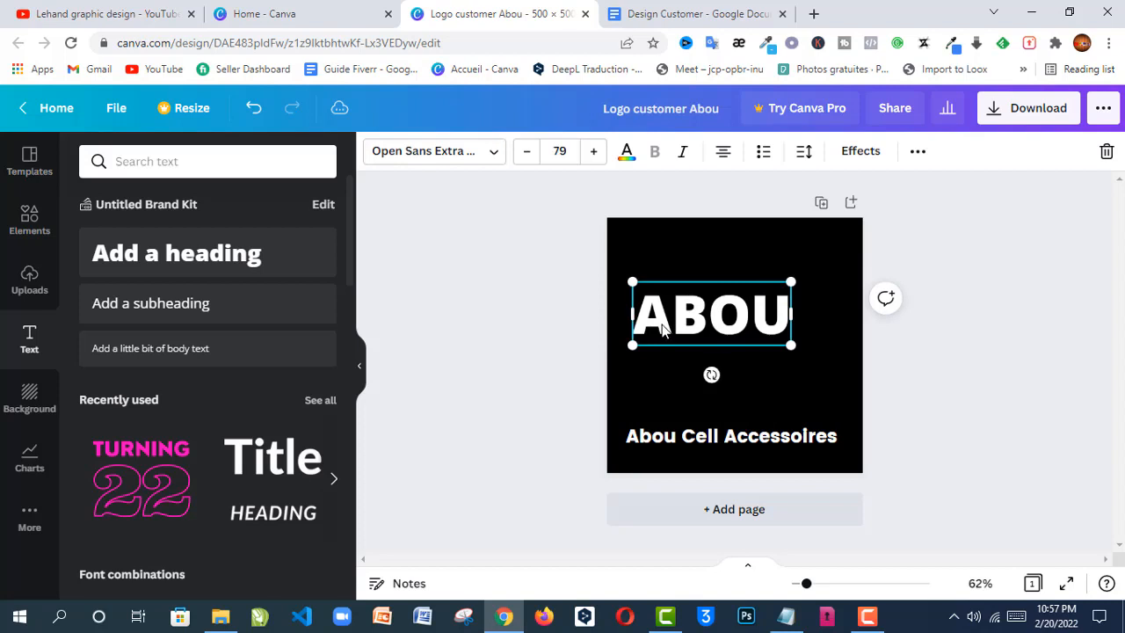
Set the font of the large "ABOU" text to Poppins Bold.
click(482, 151)
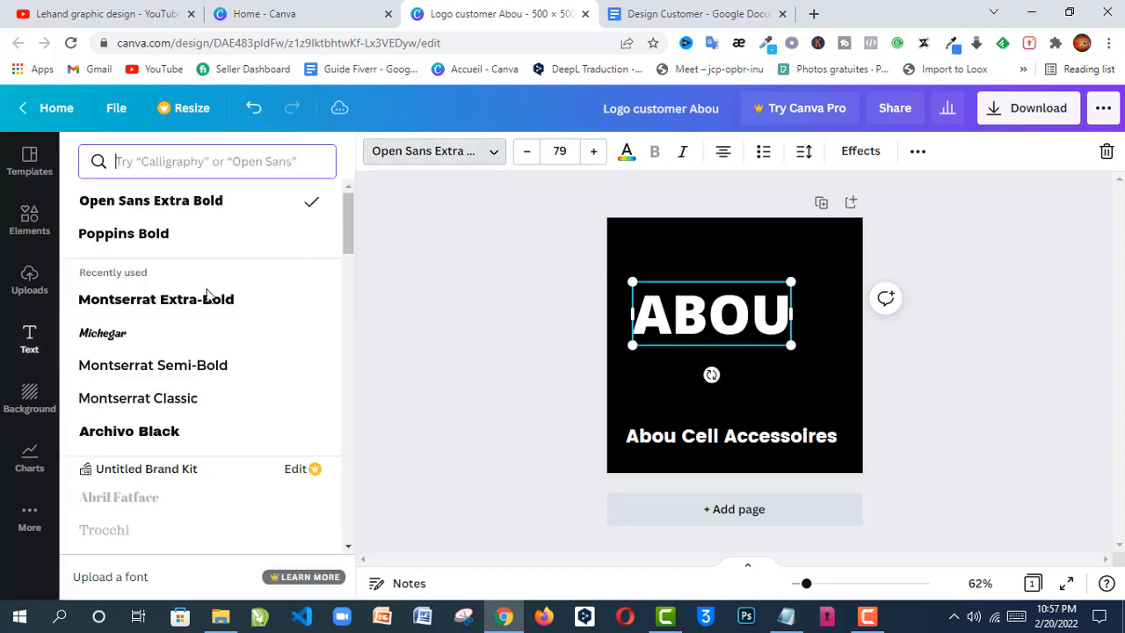
click(181, 250)
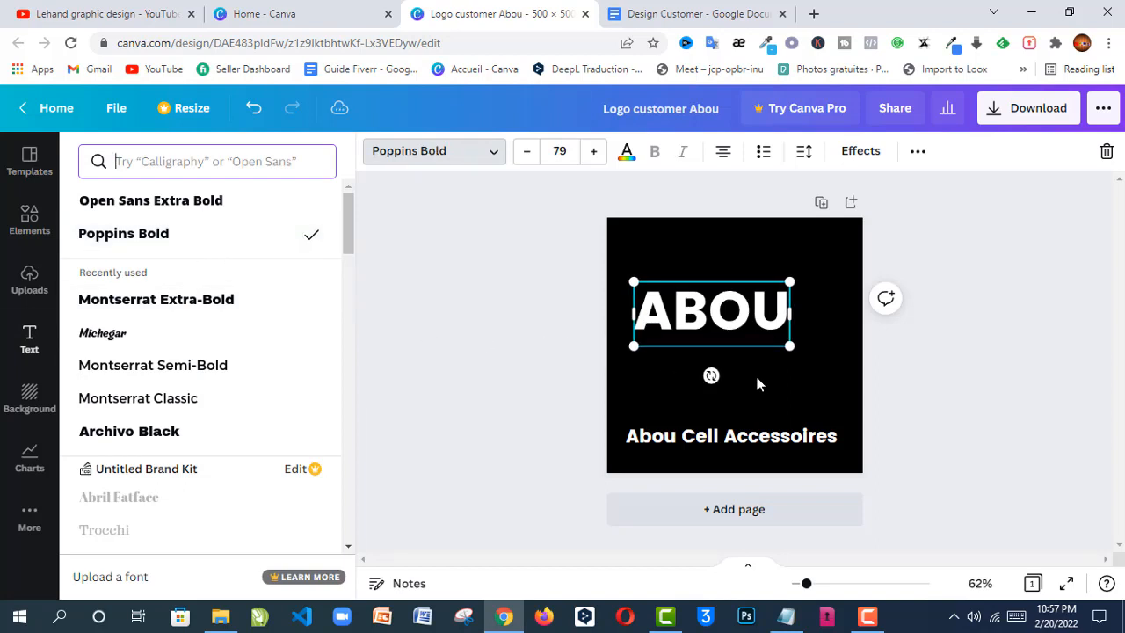
click(724, 345)
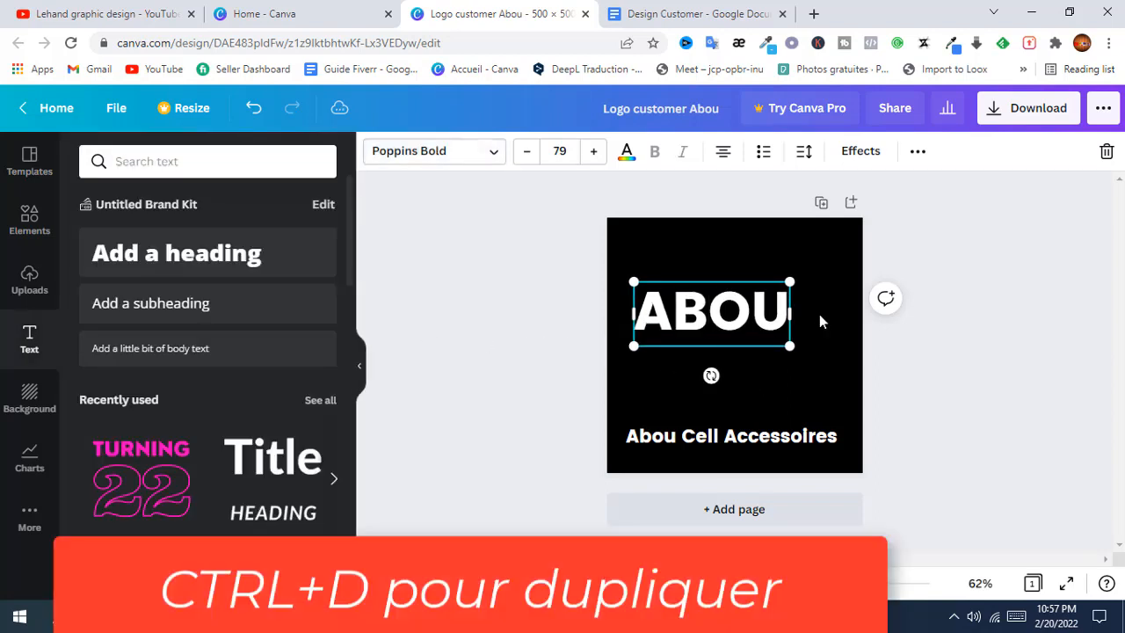
Duplicate the large "ABOU" text and place the copy directly above "Abou Cell Accessoires".
click(820, 313)
click(752, 318)
key(ctrl+d)
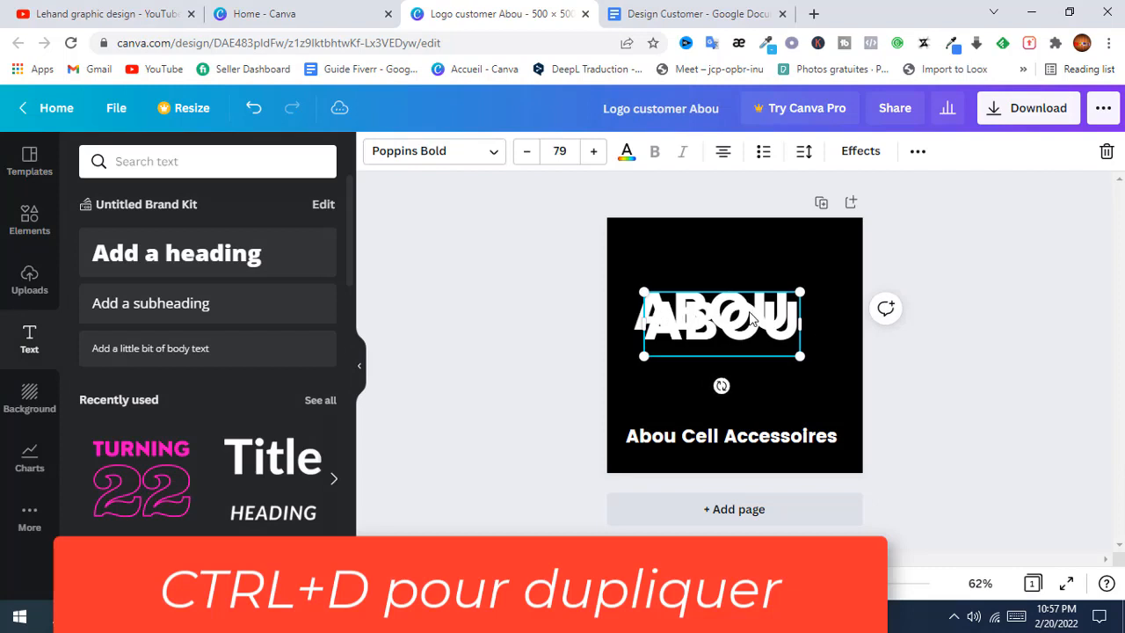
drag(751, 318, 747, 401)
Delete "BOU" from the upper "ABOU" text so that only the letter "A" is left.
click(734, 324)
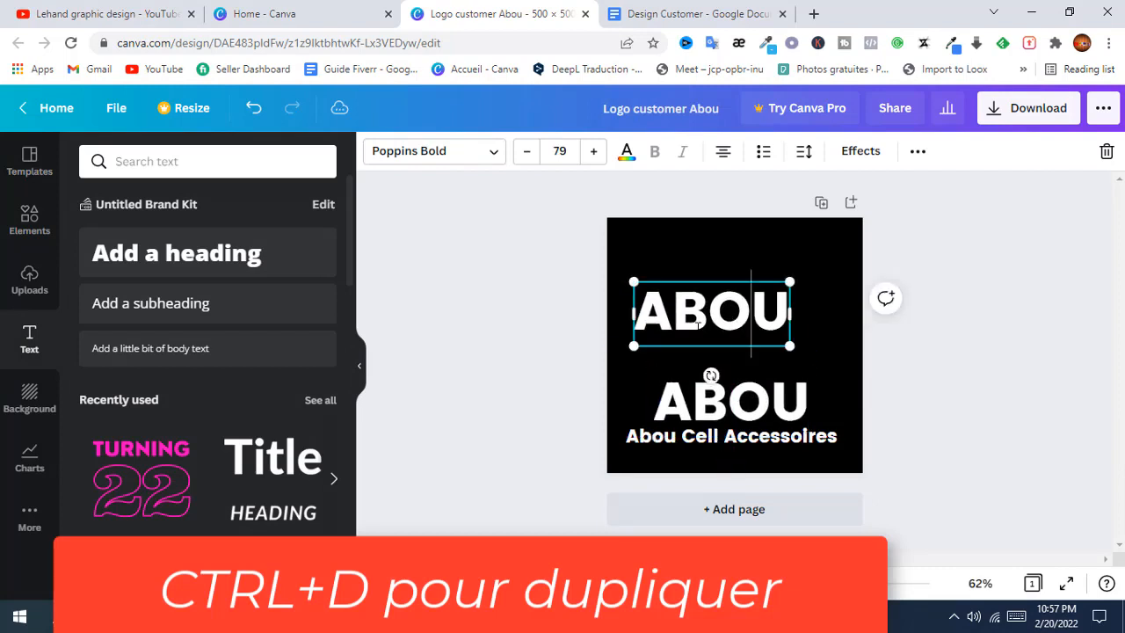
drag(674, 314, 819, 332)
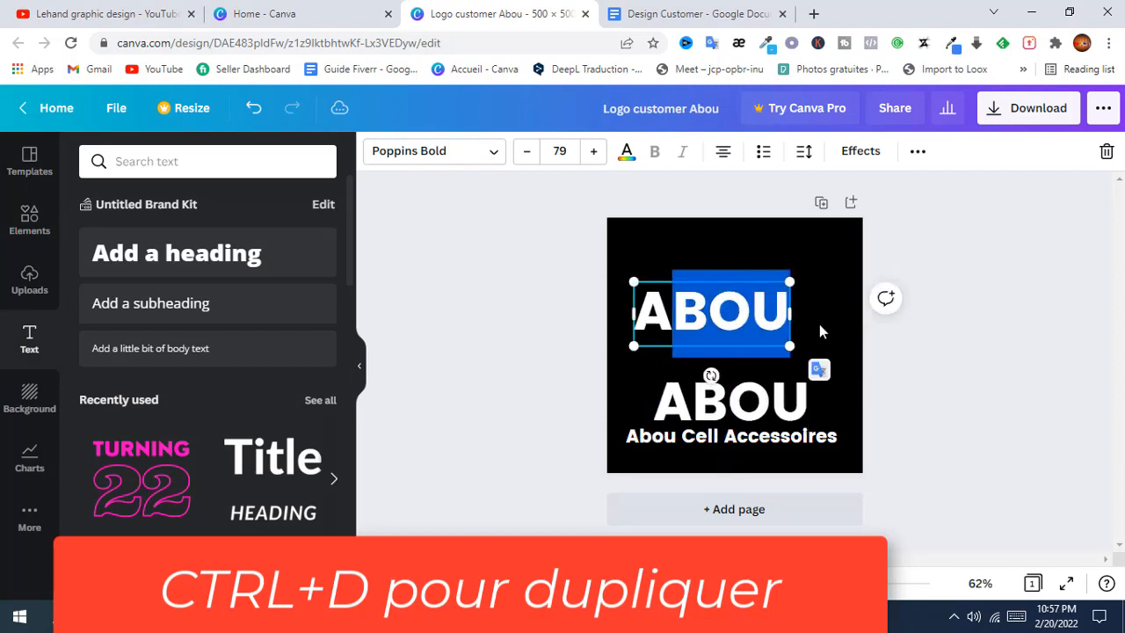
key(BackSpace)
click(535, 306)
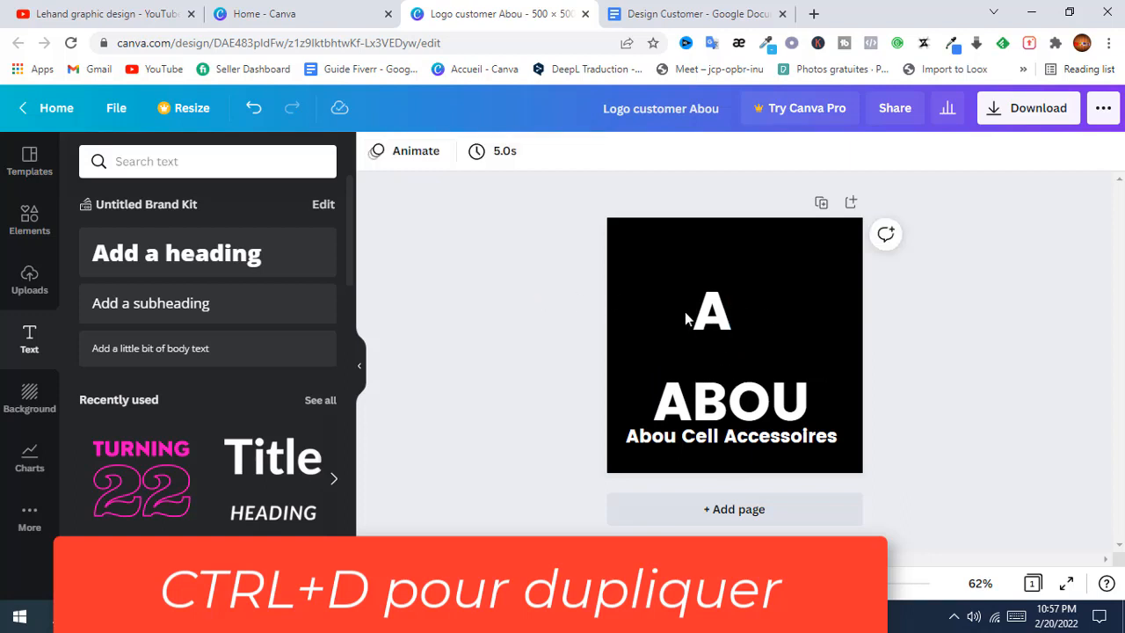
Enlarge the single "A" to font size 160 and move it to the left side of the black page.
click(706, 312)
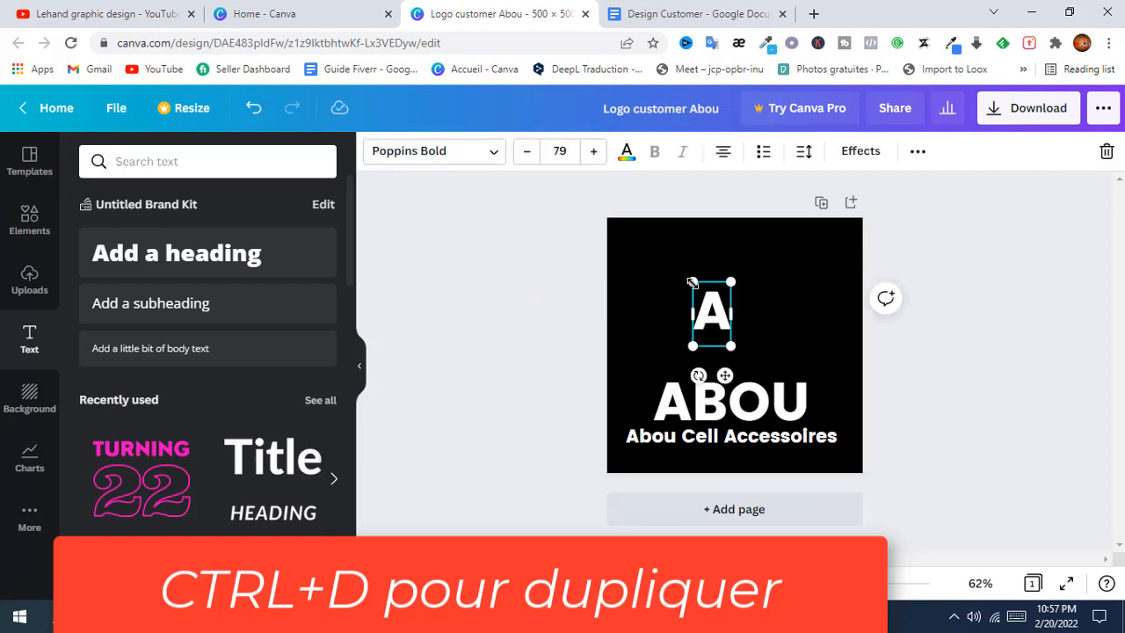
drag(693, 282, 606, 243)
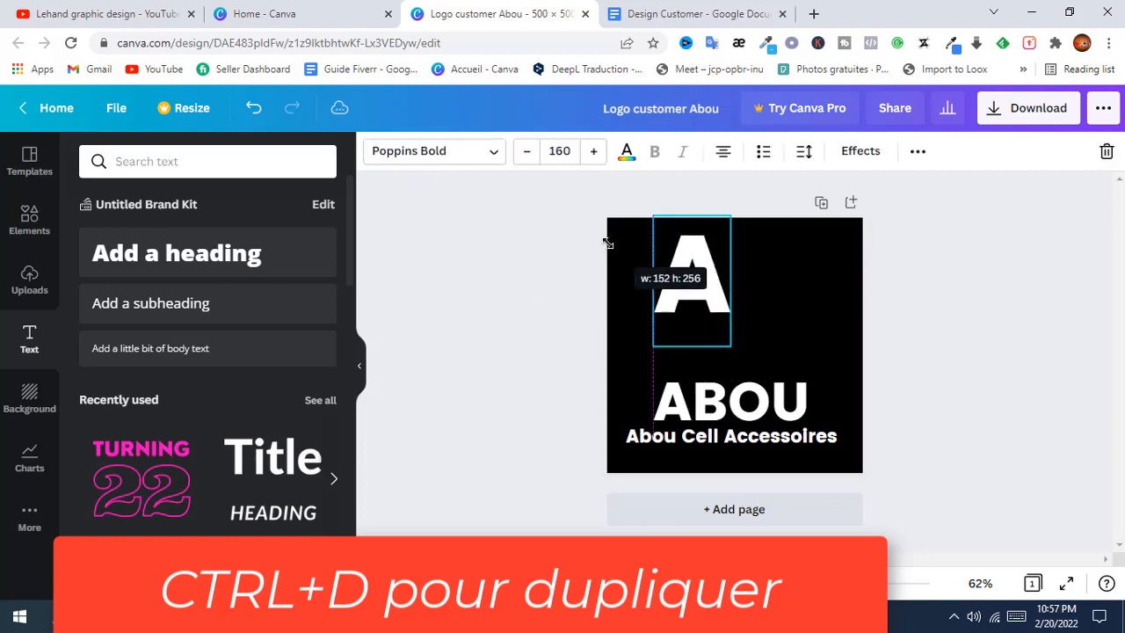
drag(682, 277, 644, 327)
click(497, 315)
Move the remaining "ABOU" text up beside the large "A" and replace its text with "C".
drag(719, 403, 745, 346)
click(750, 345)
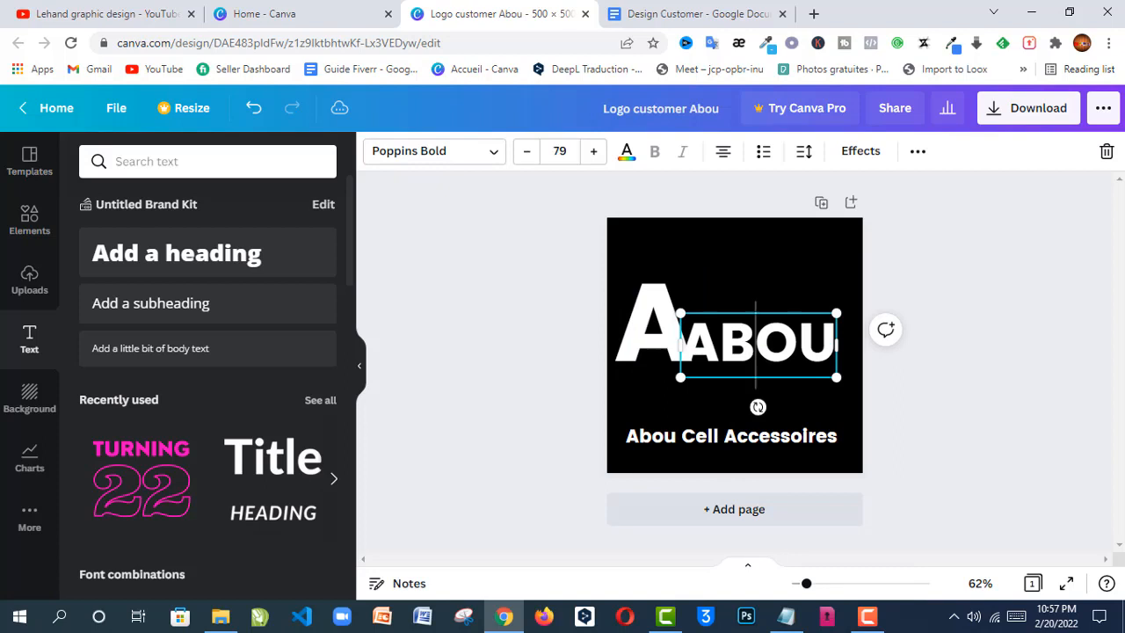
key(Left)
double_click(719, 345)
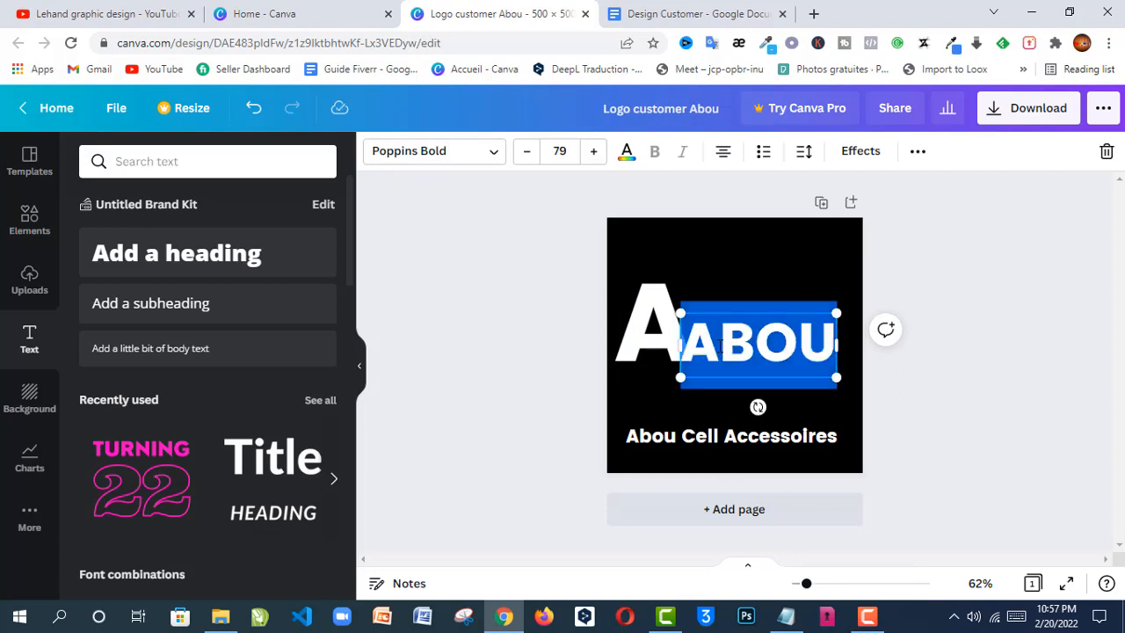
text(C)
click(557, 308)
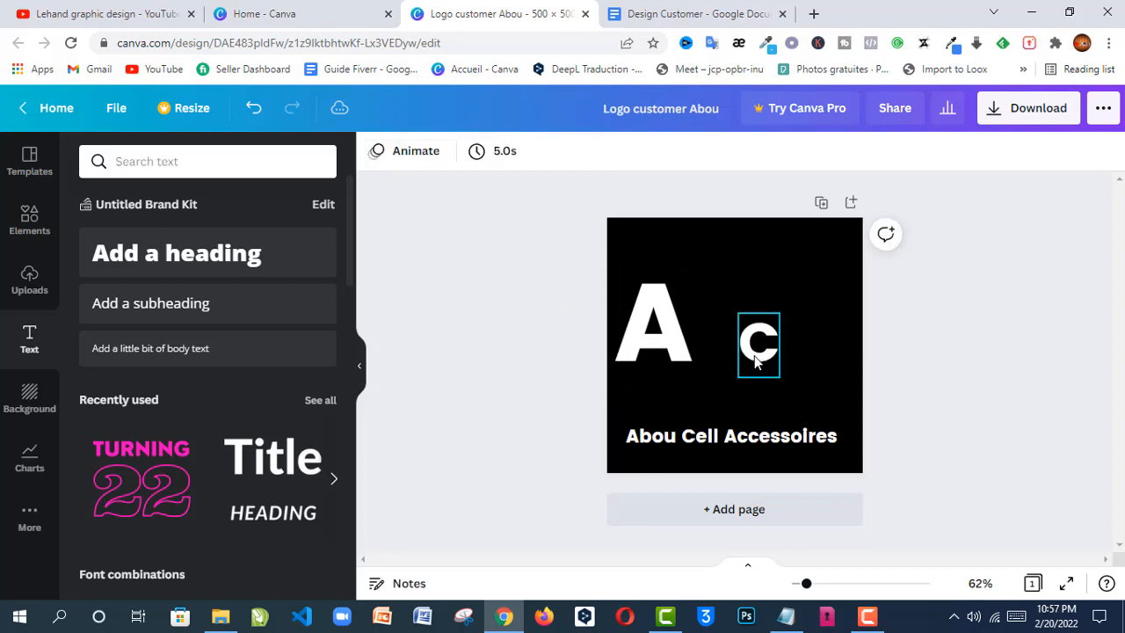
Enlarge the letter "C" to font size 196 and set its font to Exo 2 Bold.
click(756, 362)
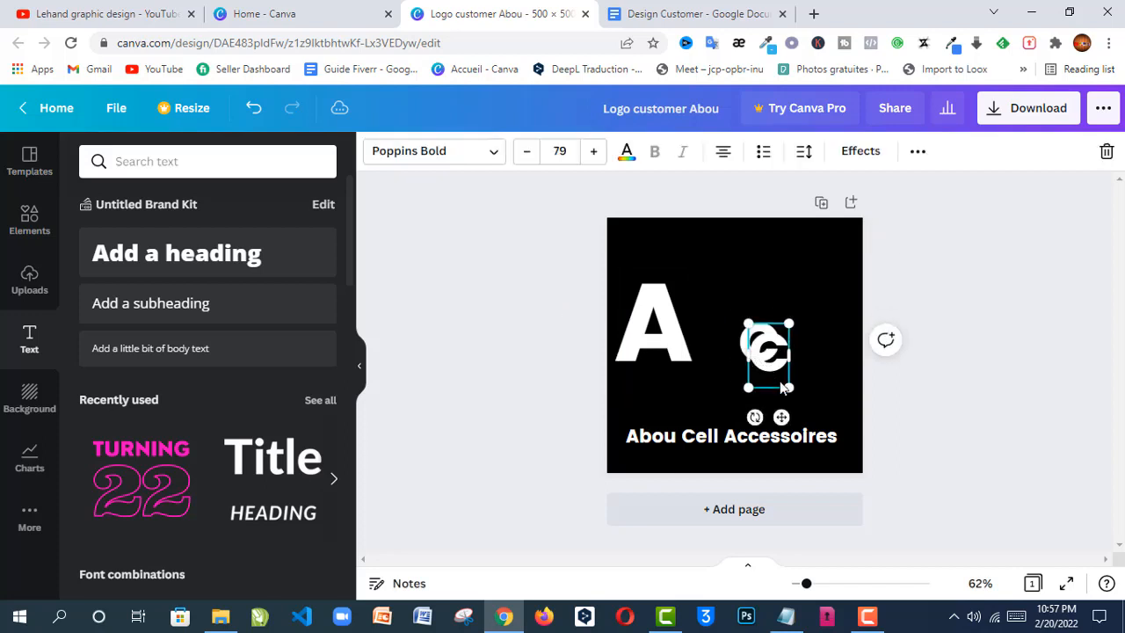
drag(783, 385, 677, 218)
click(479, 161)
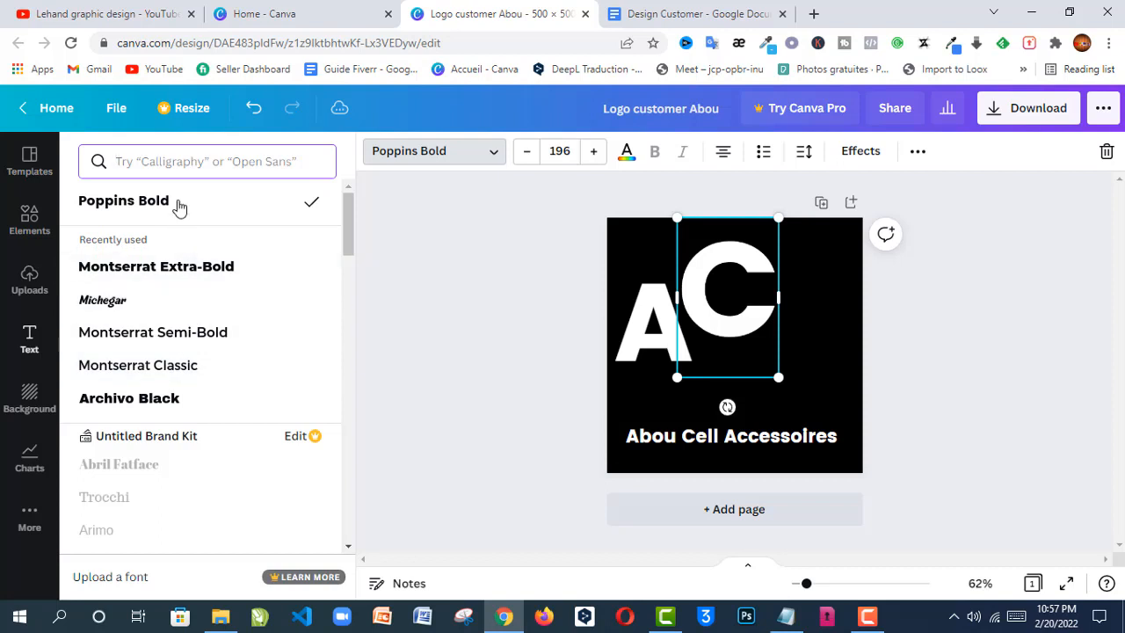
click(173, 159)
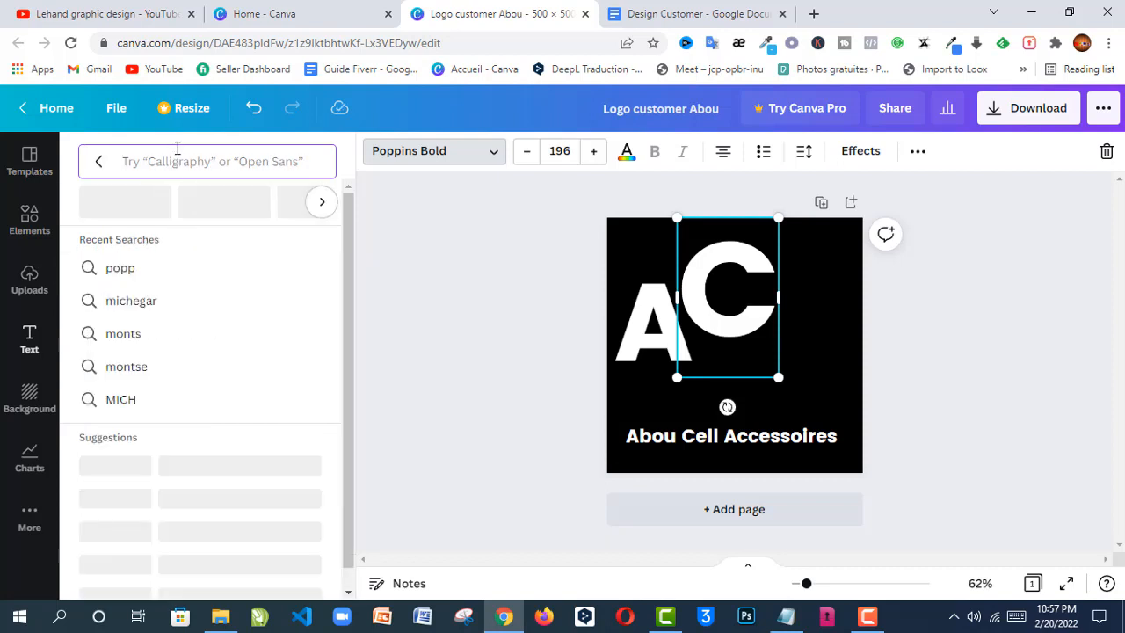
text(ez)
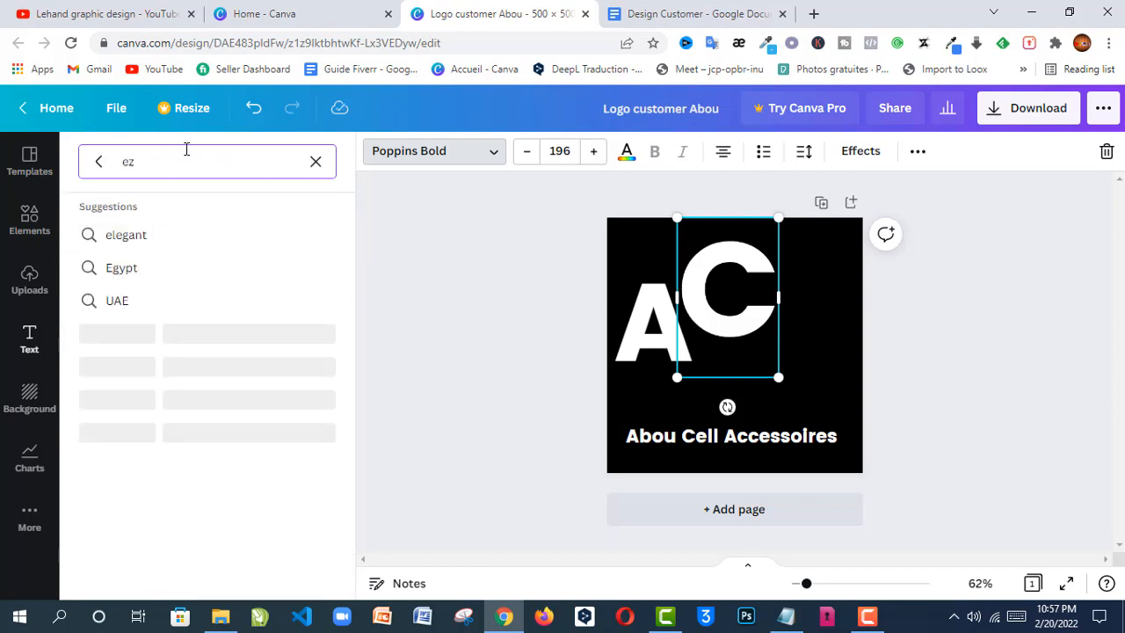
key(BackSpace)
text(xo)
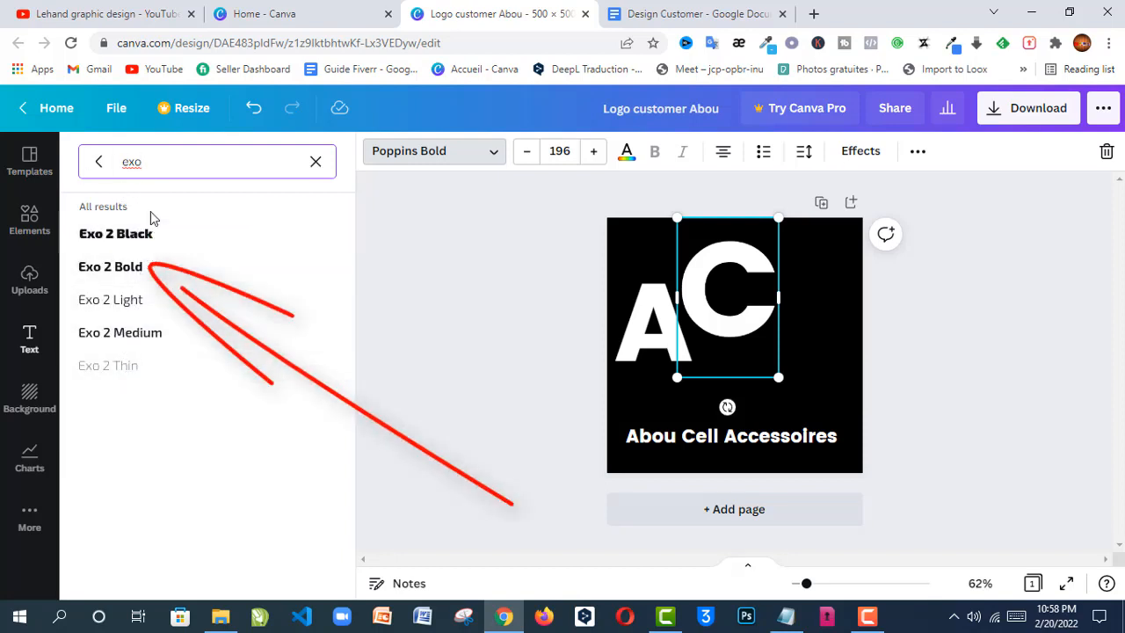
click(158, 266)
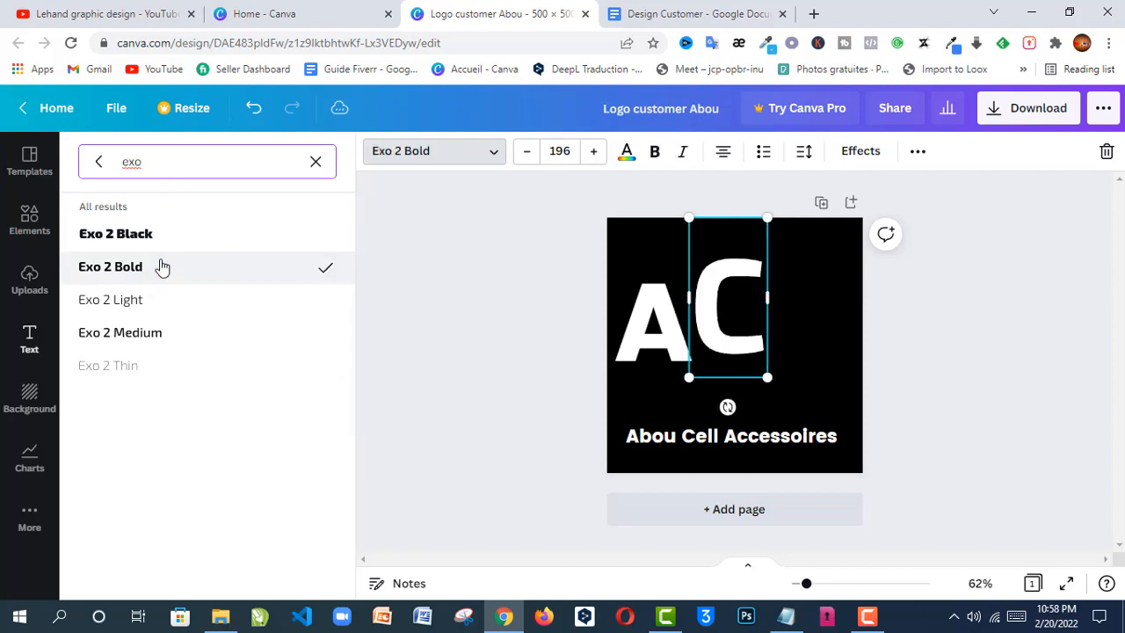
click(162, 243)
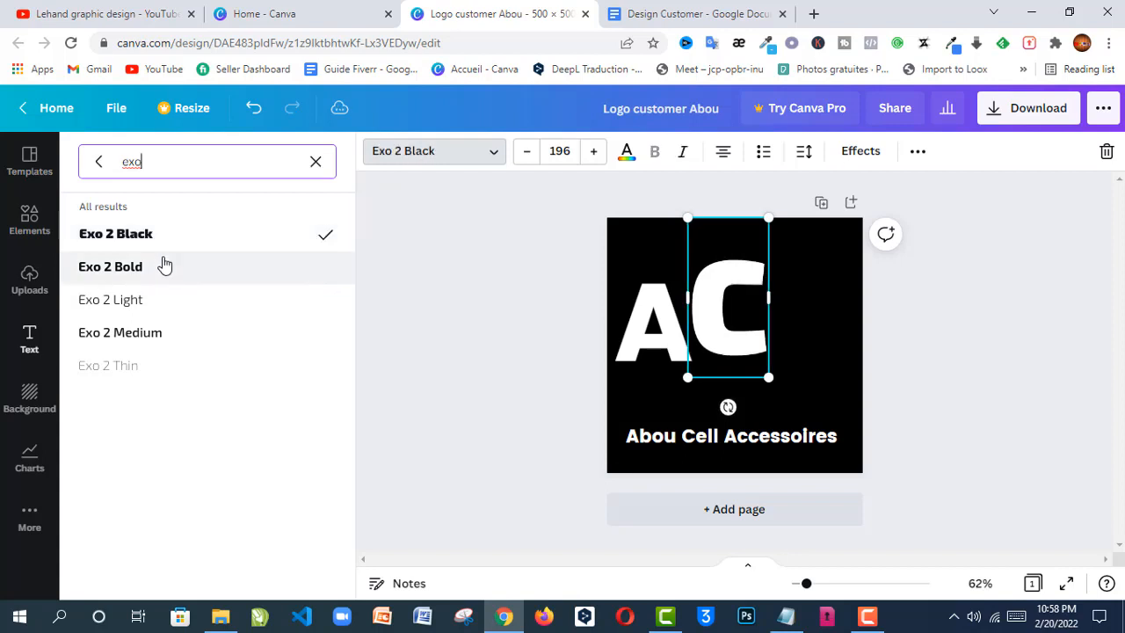
click(164, 265)
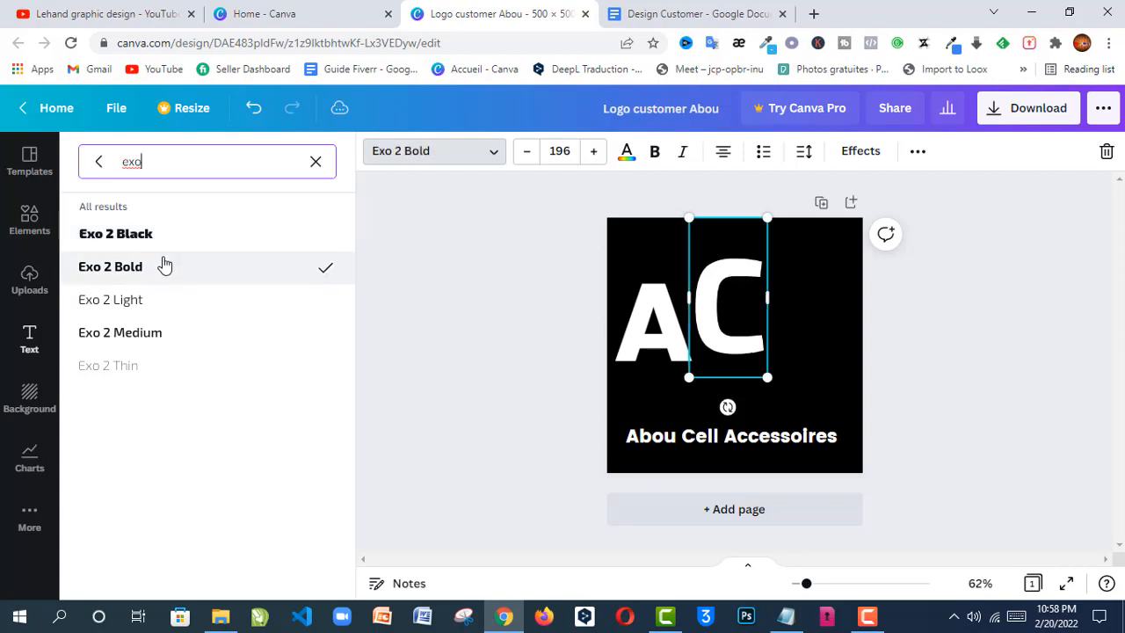
Move the "C" down beside the "A", then duplicate the "A" and place the copy to the right of the "C".
click(519, 339)
click(866, 319)
drag(729, 319, 725, 334)
click(645, 334)
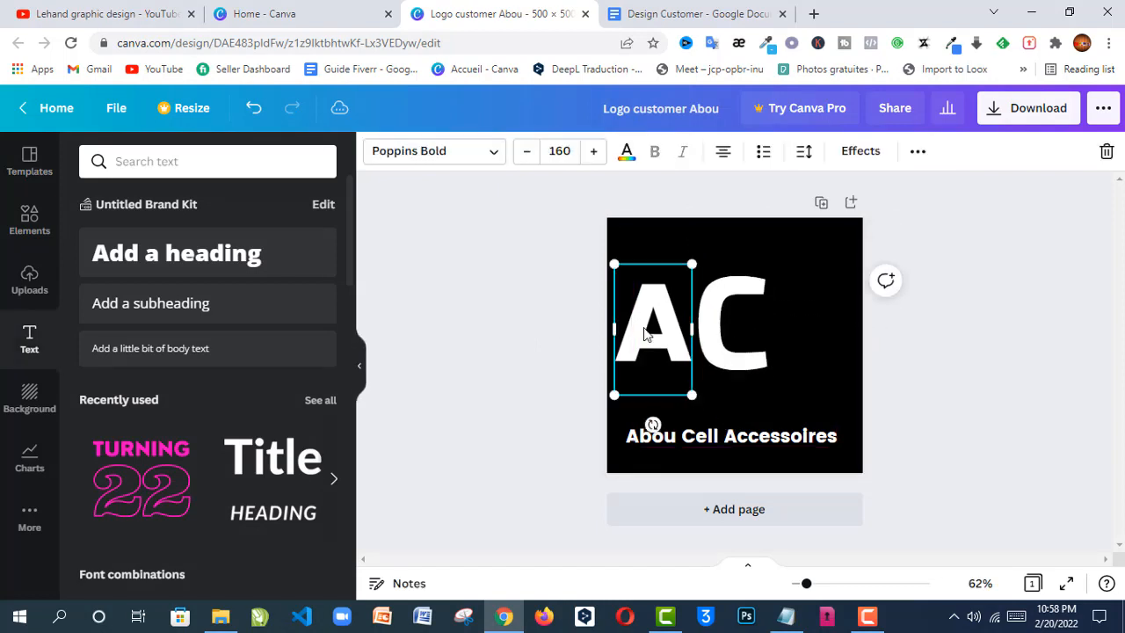
drag(644, 334, 806, 323)
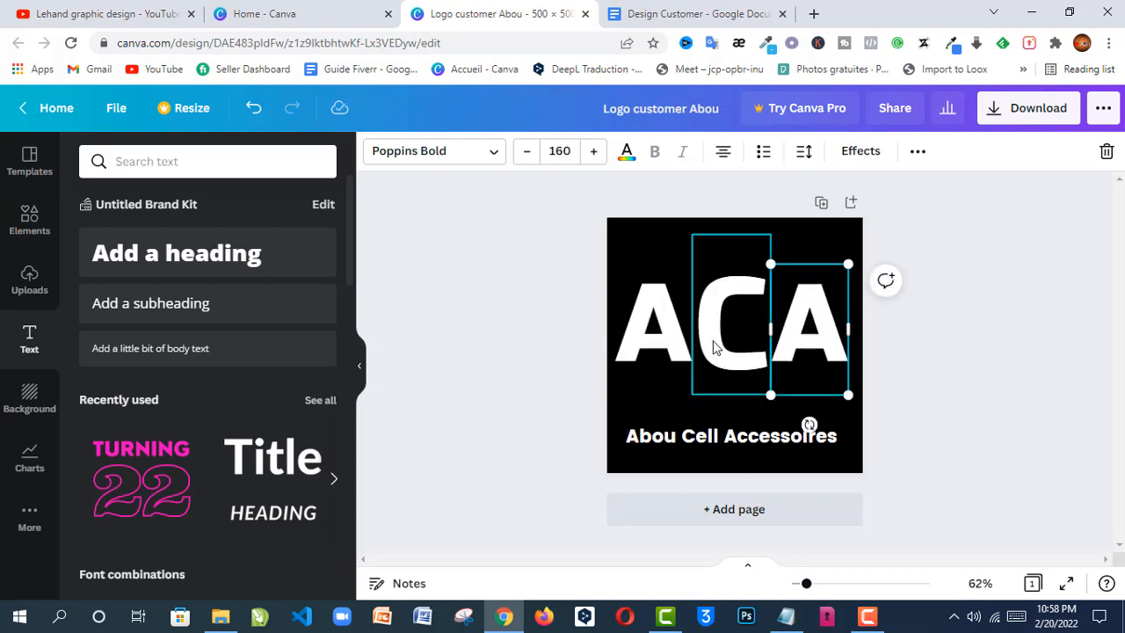
Move the "C" left to overlap the first "A", and move the second "A" left to overlap the "C".
drag(714, 344, 678, 344)
click(493, 344)
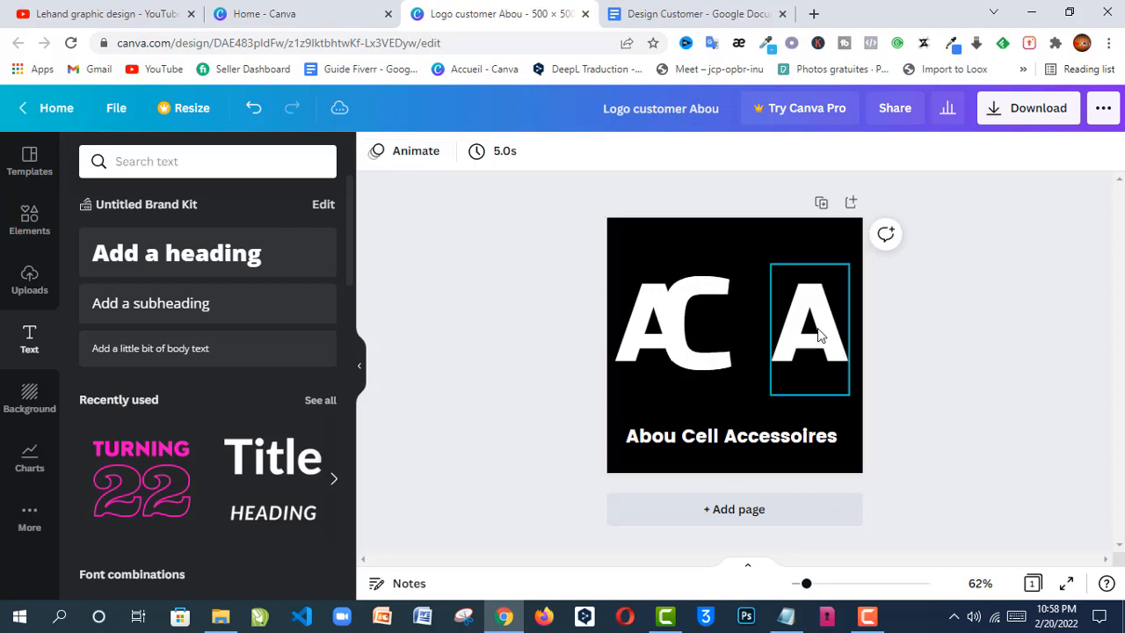
drag(818, 334, 749, 327)
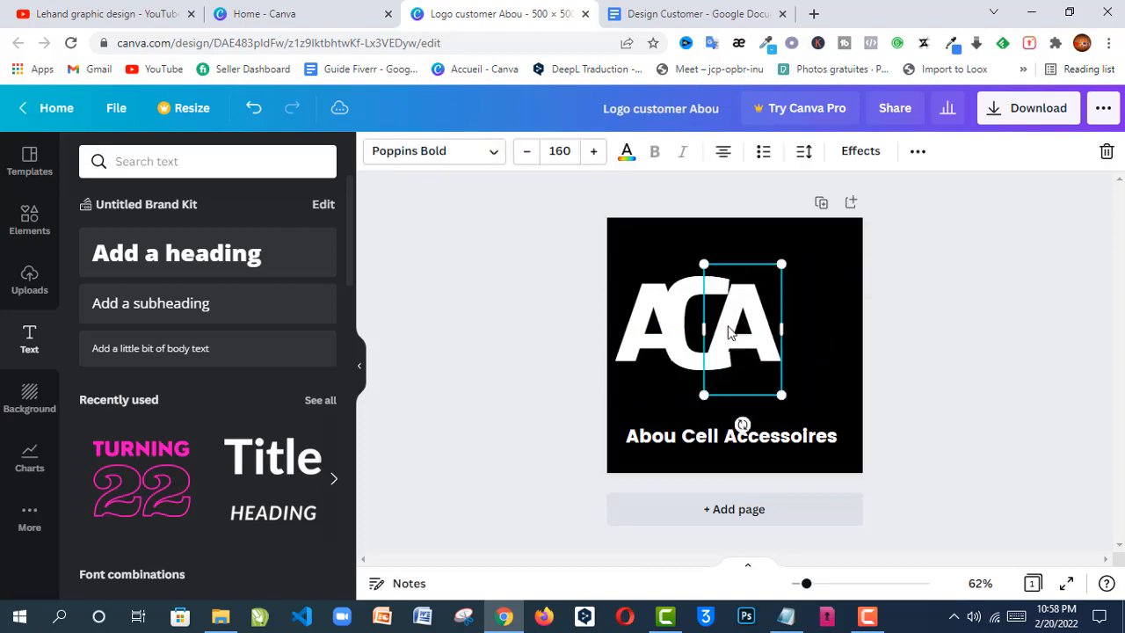
Select the three "ACA" letters together and move them right, near the horizontal centre of the page.
click(482, 314)
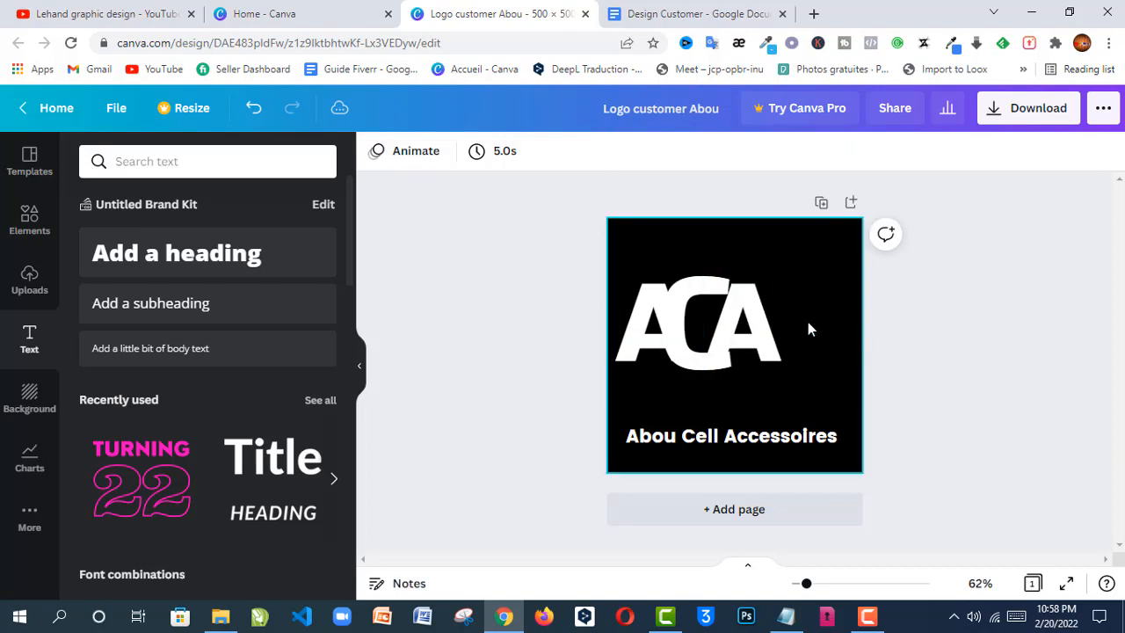
drag(828, 328, 609, 374)
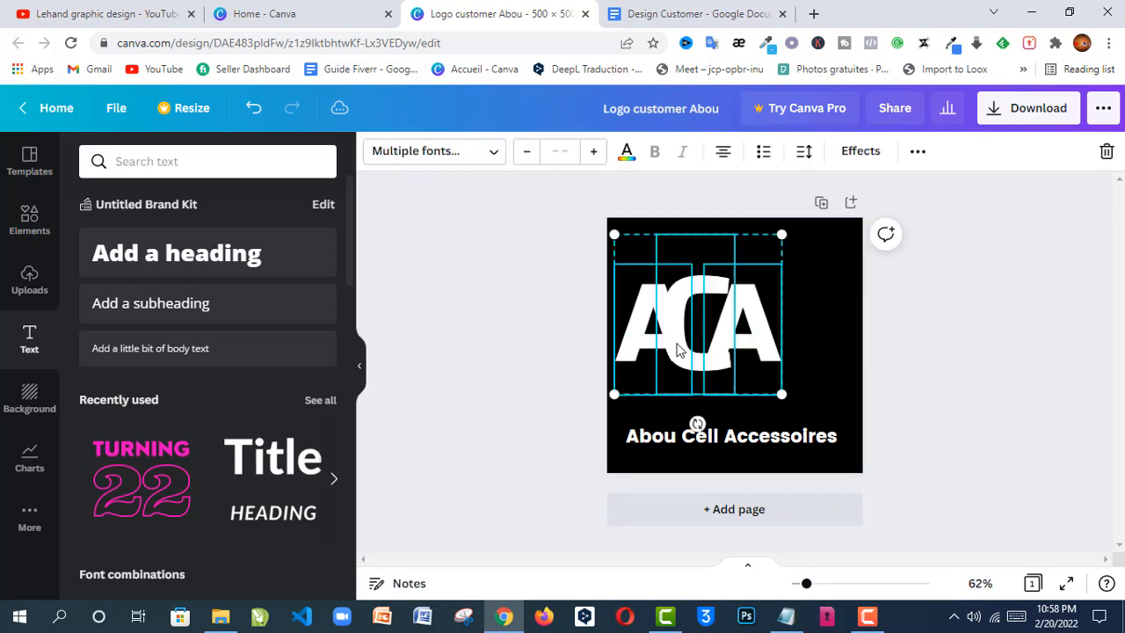
drag(695, 352, 711, 344)
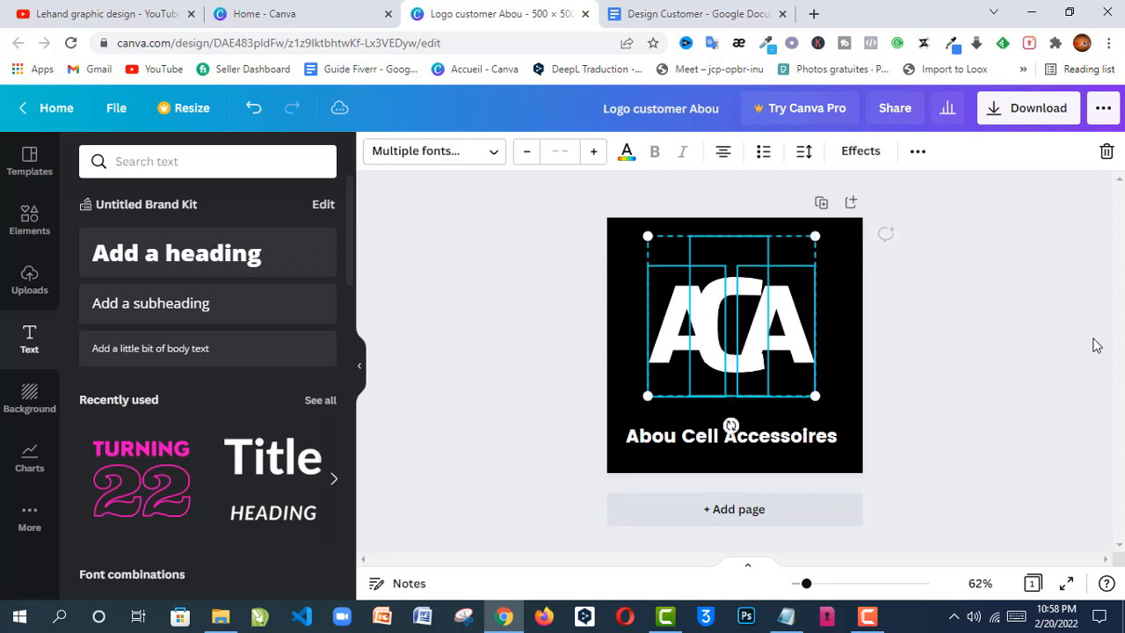
Move the second "A" of the monogram slightly right and down relative to the "C".
click(1020, 344)
click(799, 349)
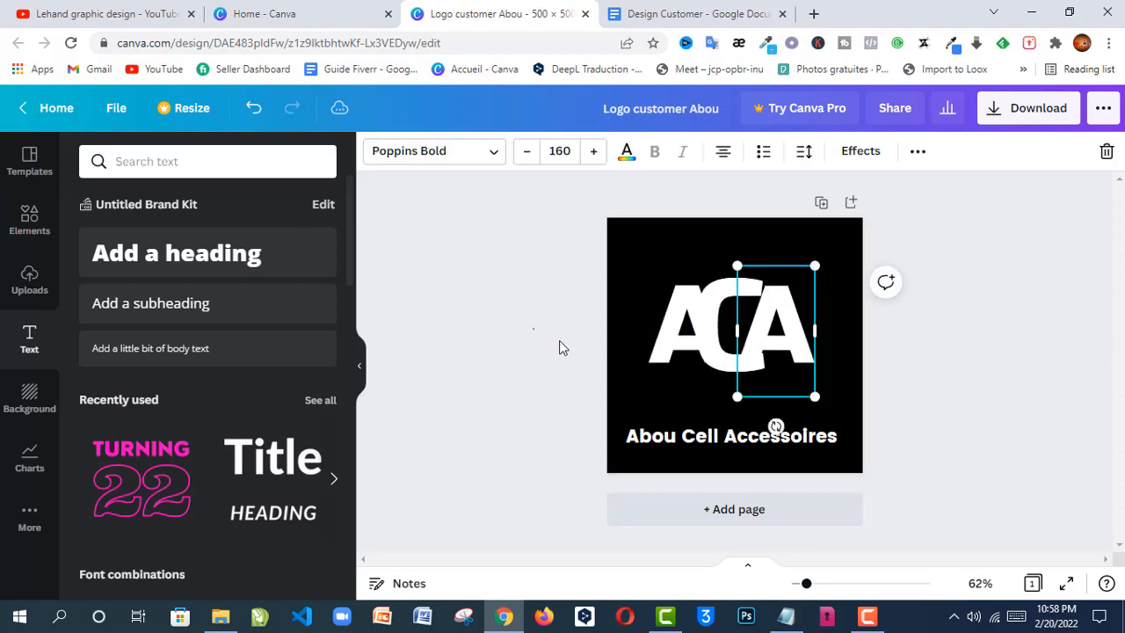
click(563, 347)
click(767, 336)
drag(767, 335, 772, 337)
click(898, 319)
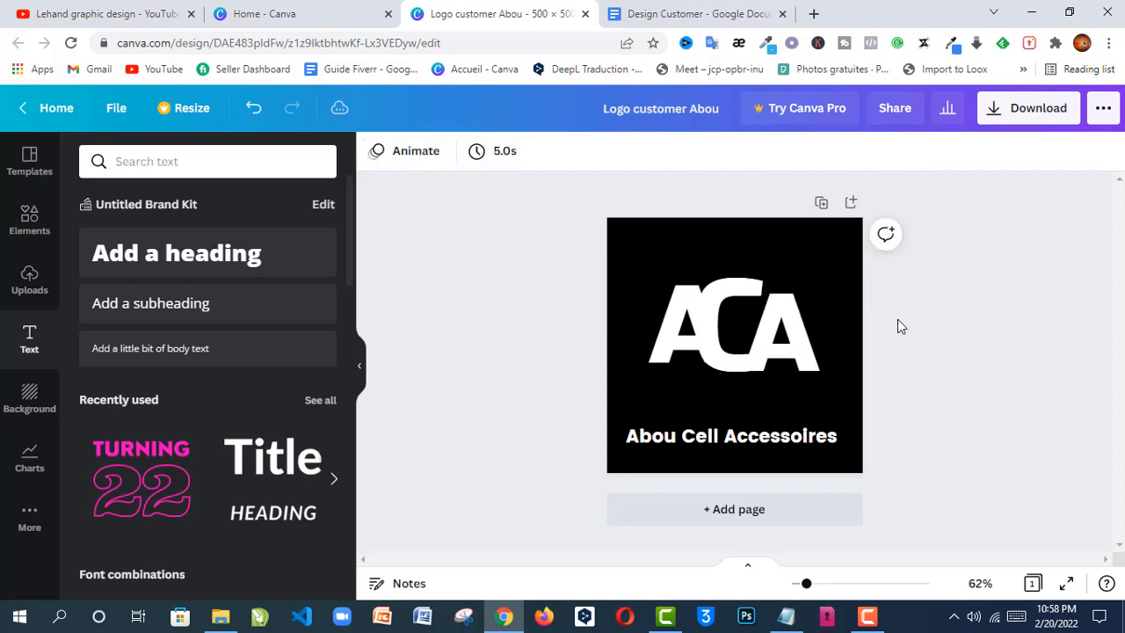
Lower the first "A" slightly so its baseline lines up with the second "A".
click(677, 321)
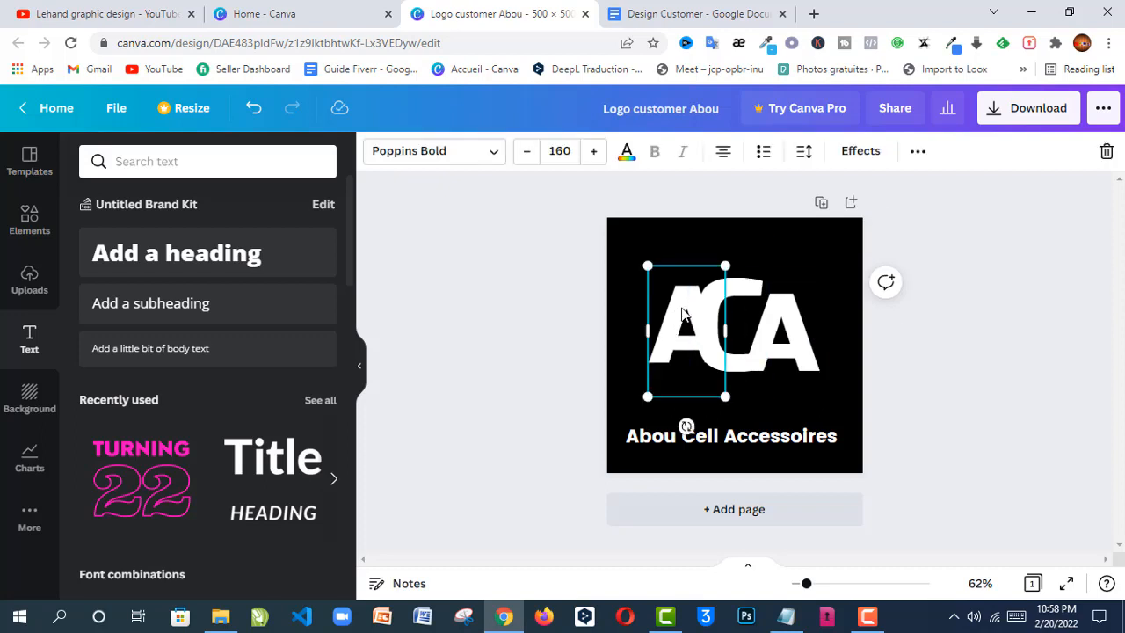
drag(682, 322, 684, 323)
click(575, 318)
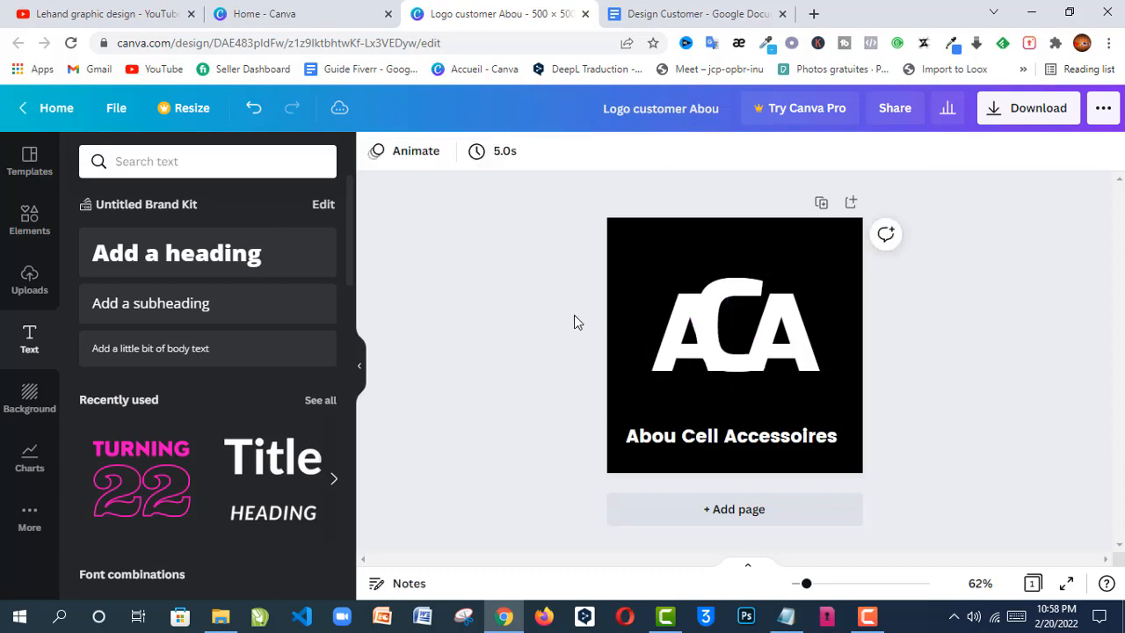
Move the "C" slightly down and right so it sits centred between the two "A" letters.
click(737, 311)
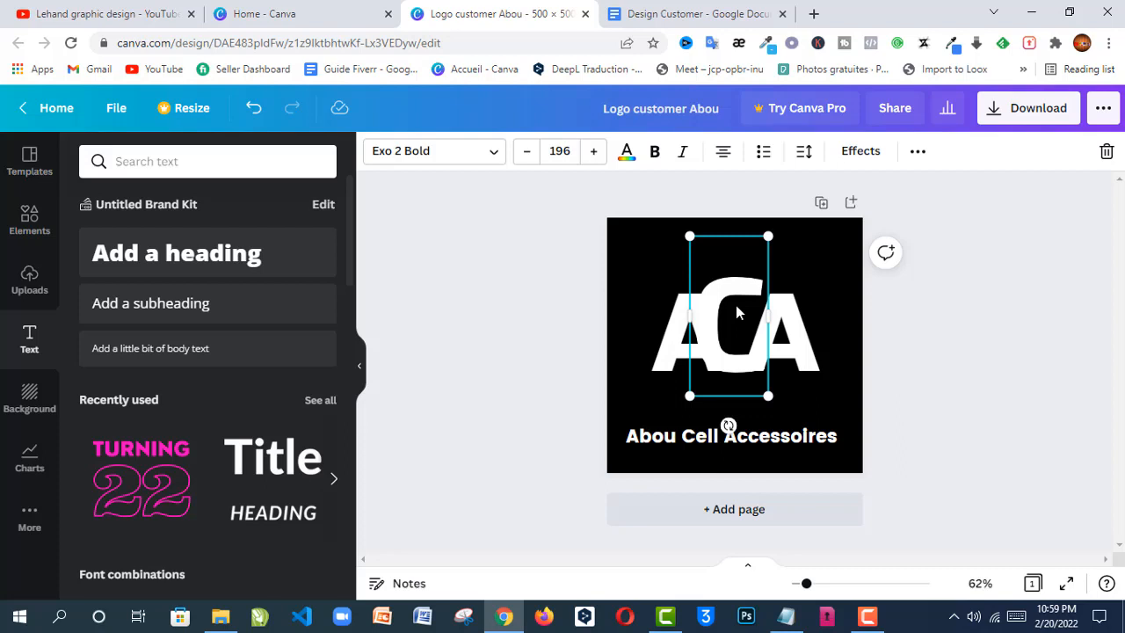
drag(736, 312, 737, 308)
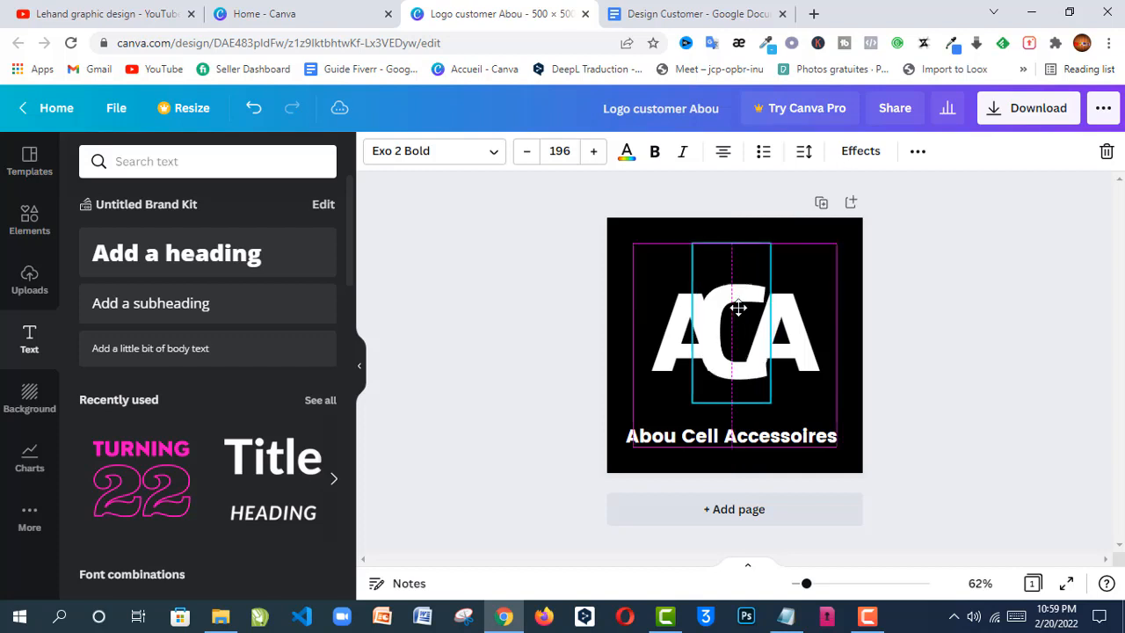
drag(737, 307, 738, 308)
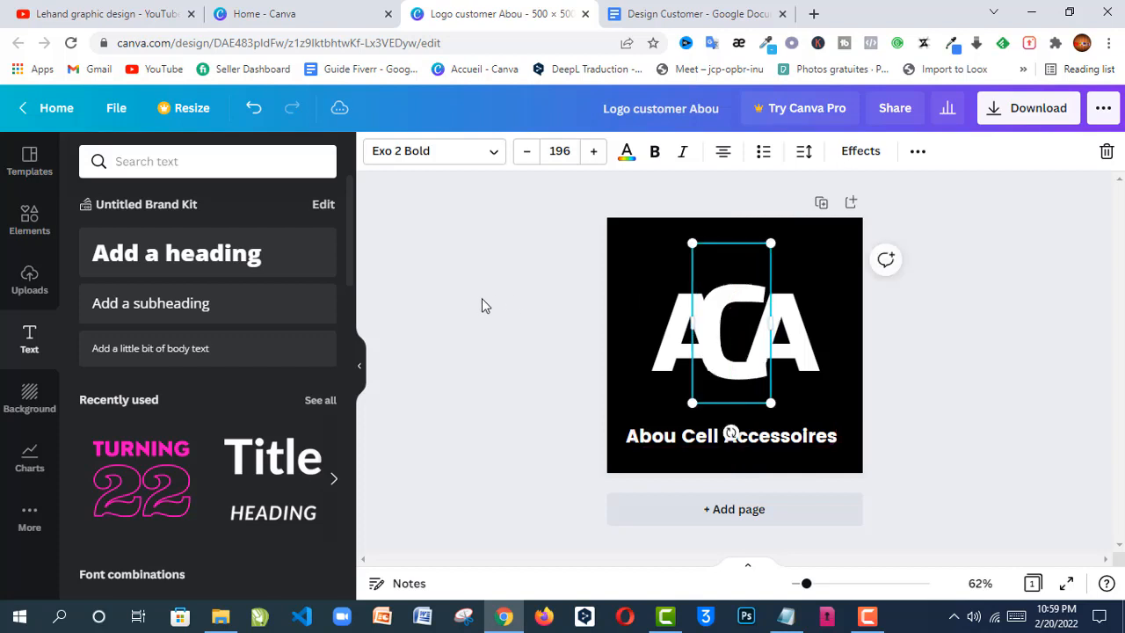
click(482, 300)
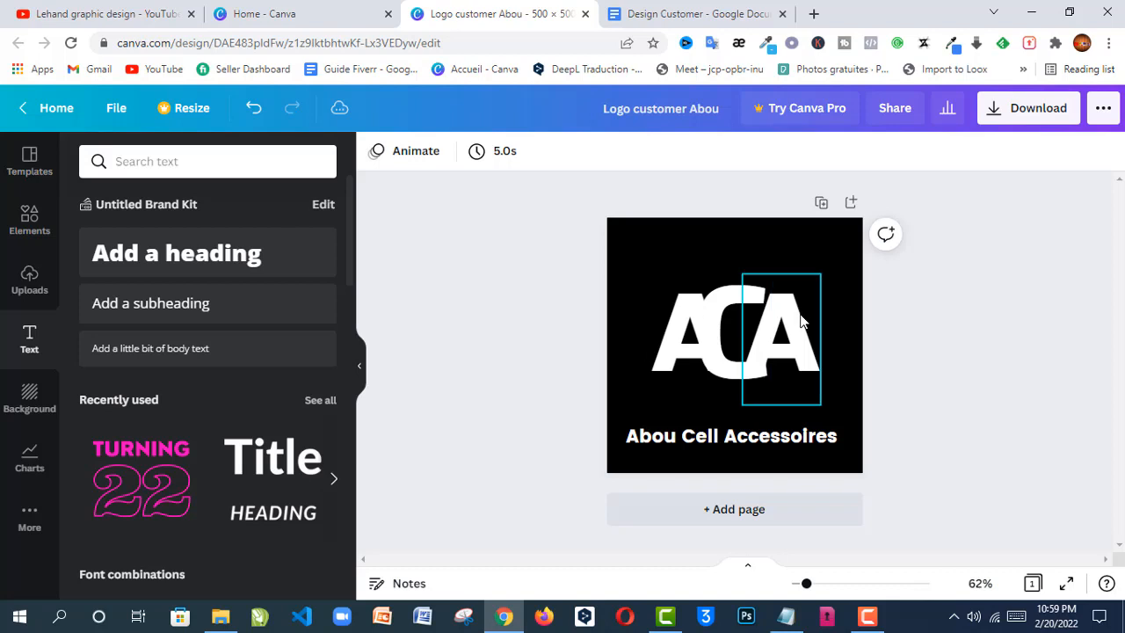
click(812, 290)
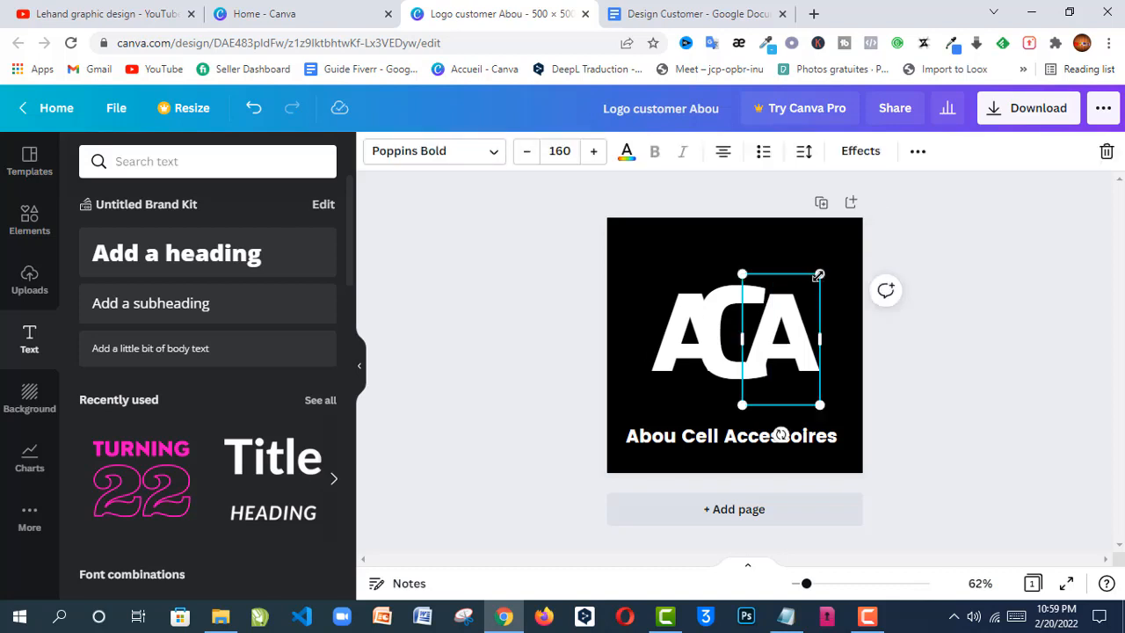
mouse_move(818, 276)
mouse_down()
mouse_move(825, 266)
mouse_move(817, 279)
mouse_up()
click(454, 317)
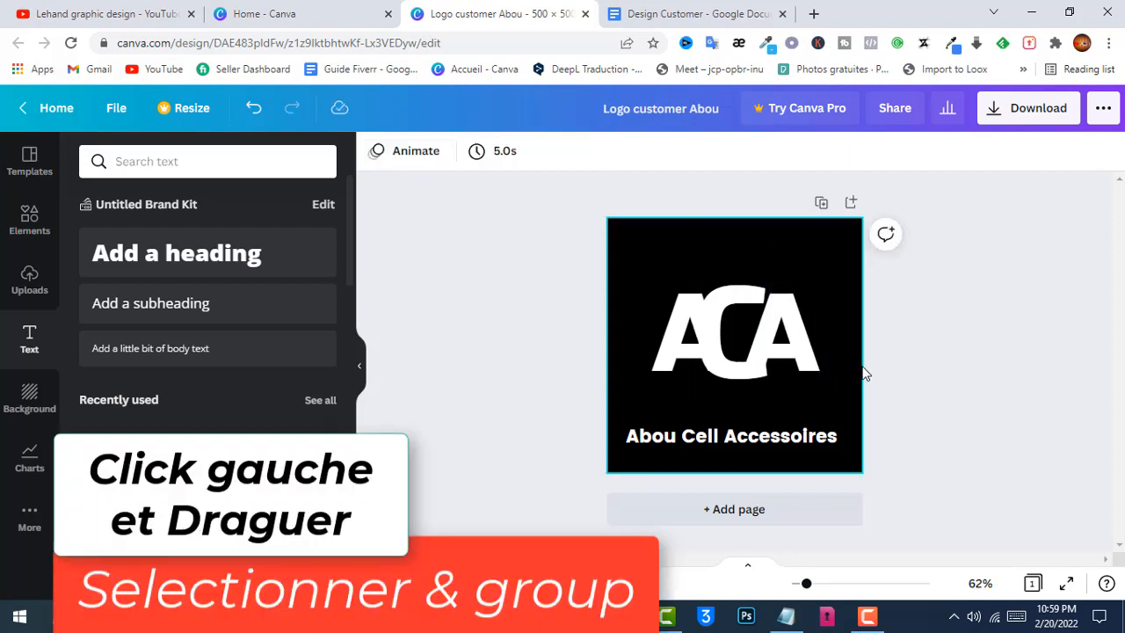
Select the three "ACA" letters together and group them into one monogram.
drag(858, 374, 639, 276)
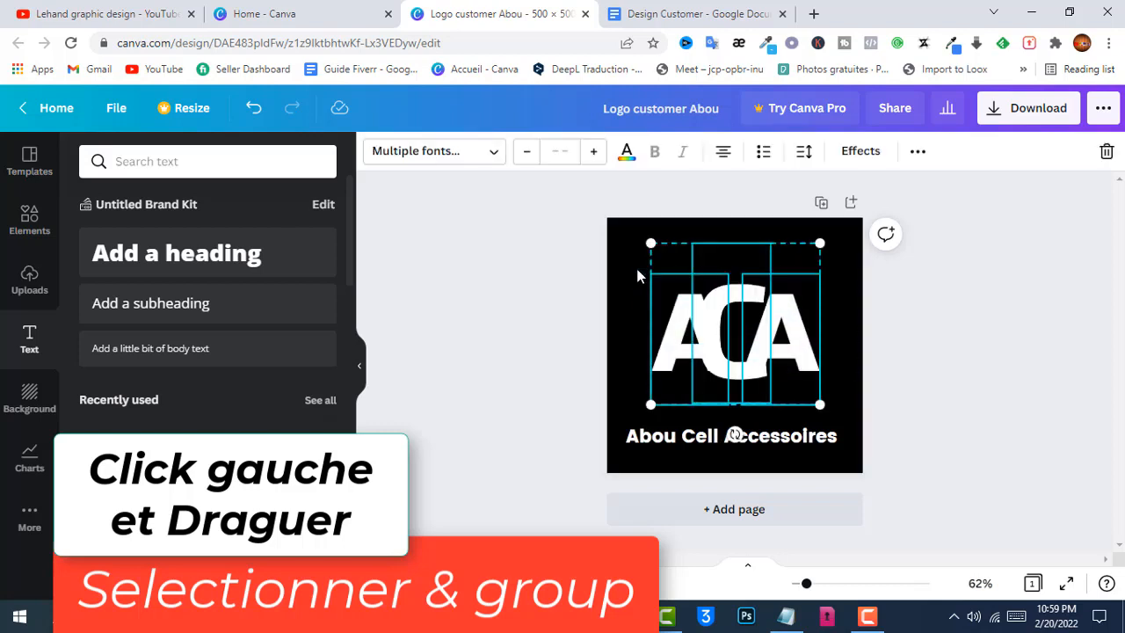
click(918, 152)
click(706, 191)
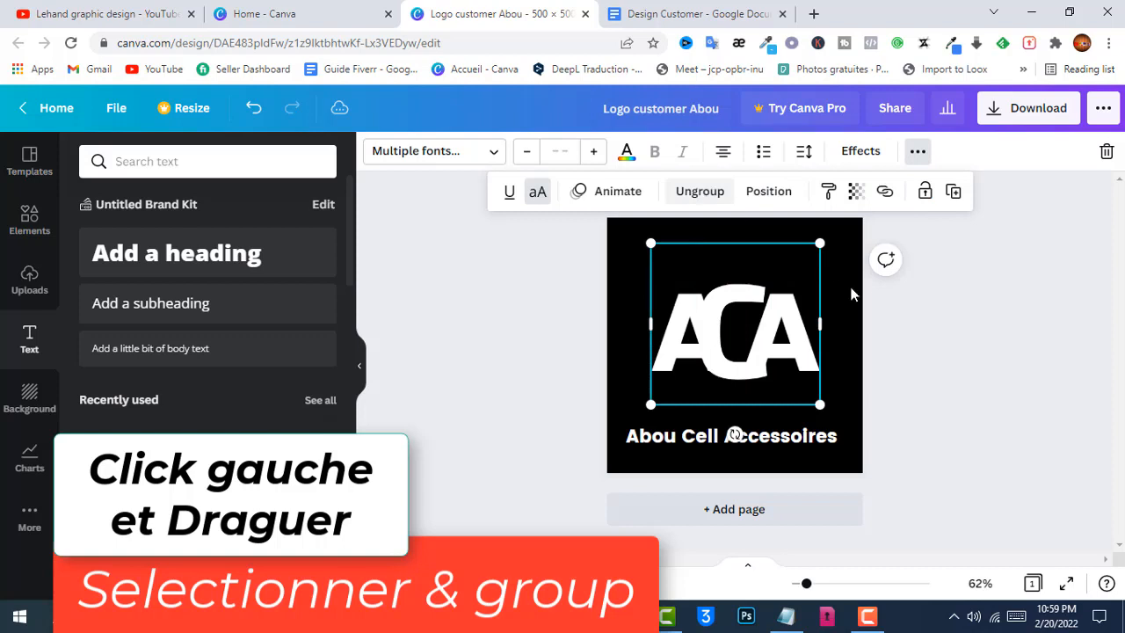
click(906, 323)
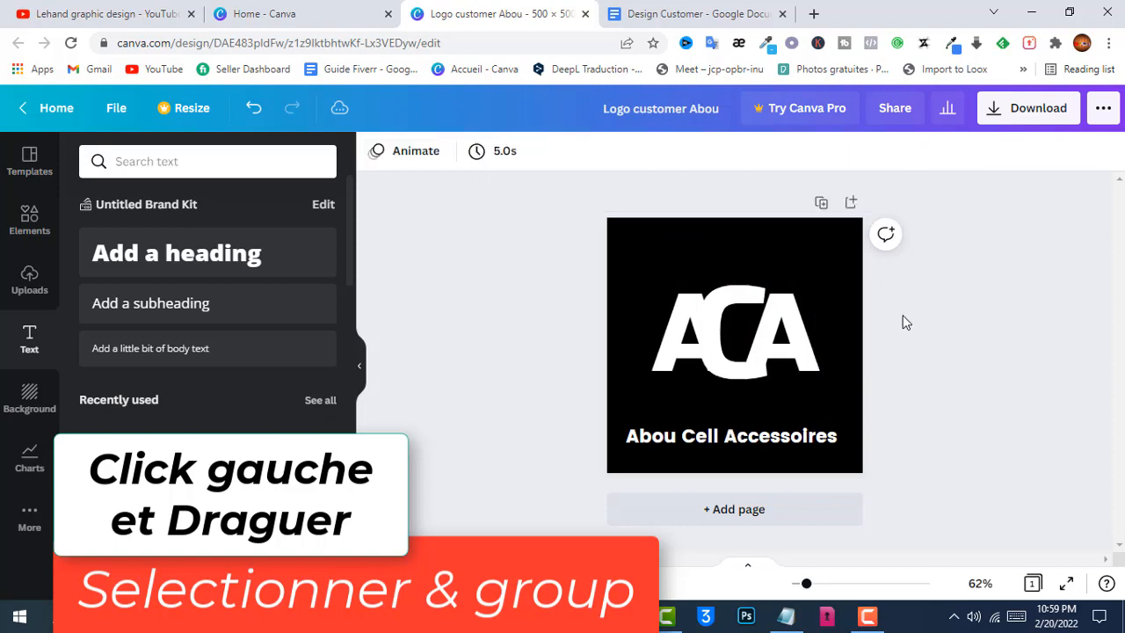
Move the grouped monogram slightly up, and bring the "Abou Cell Accessoires" text up directly beneath it.
drag(757, 350, 757, 337)
click(909, 329)
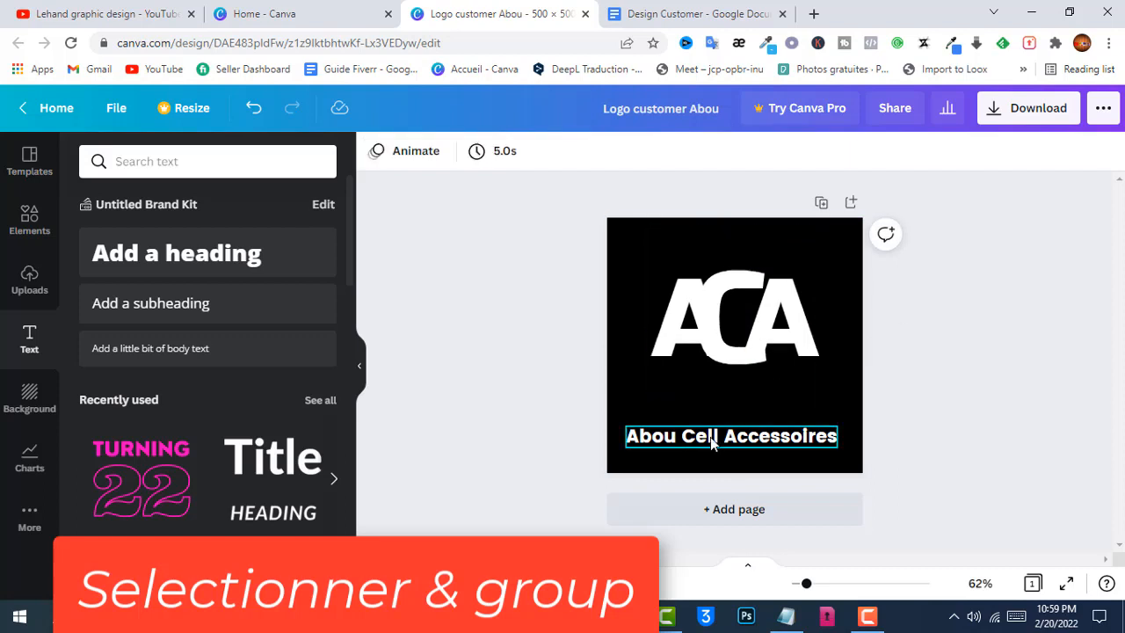
drag(713, 444, 718, 376)
shift+click(774, 325)
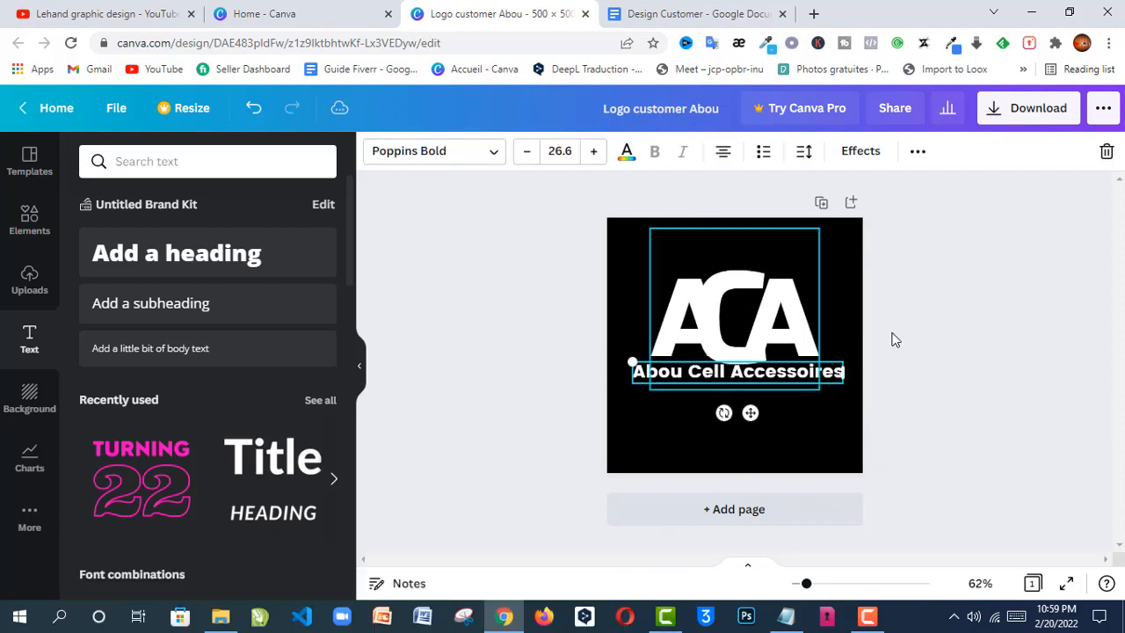
click(906, 335)
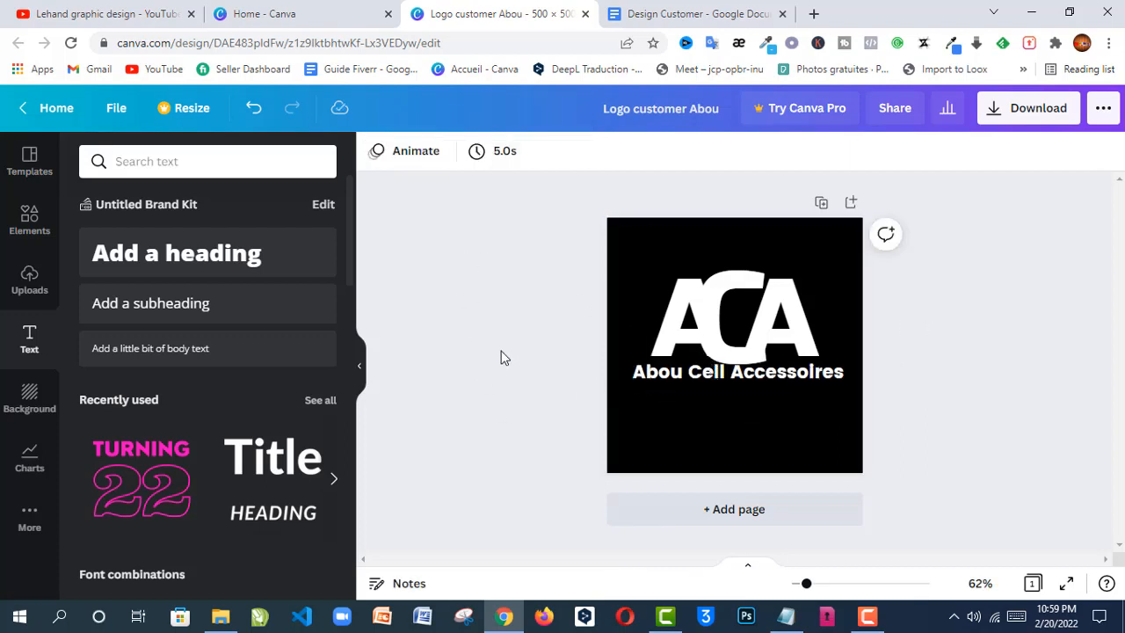
Raise the "ACA" monogram slightly to leave a small gap above the "Abou Cell Accessoires" text.
click(632, 372)
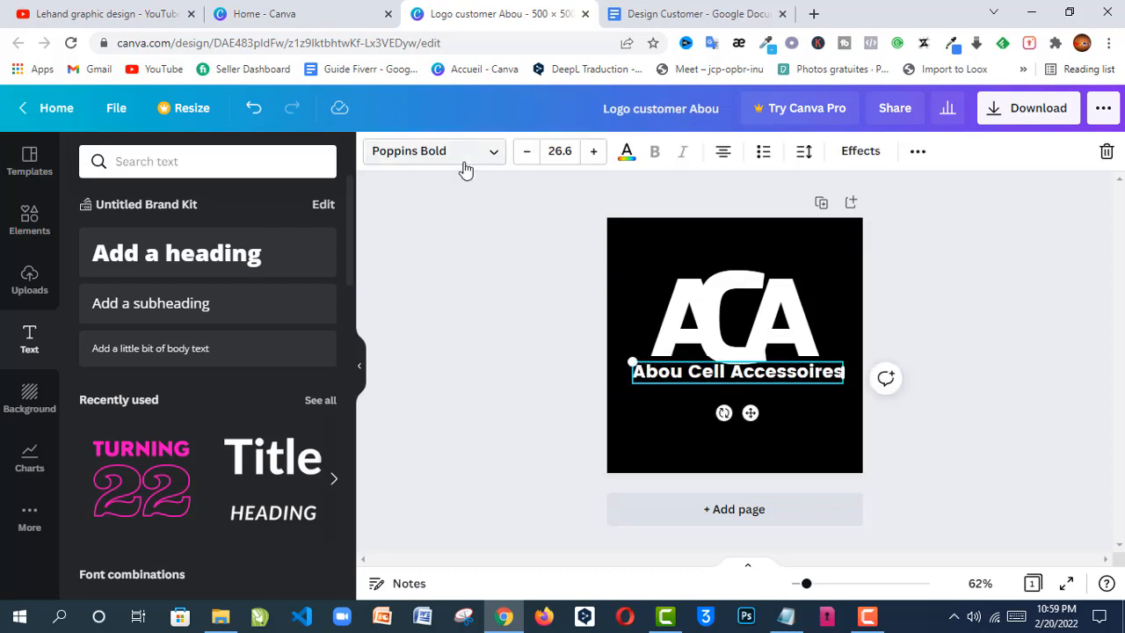
click(920, 324)
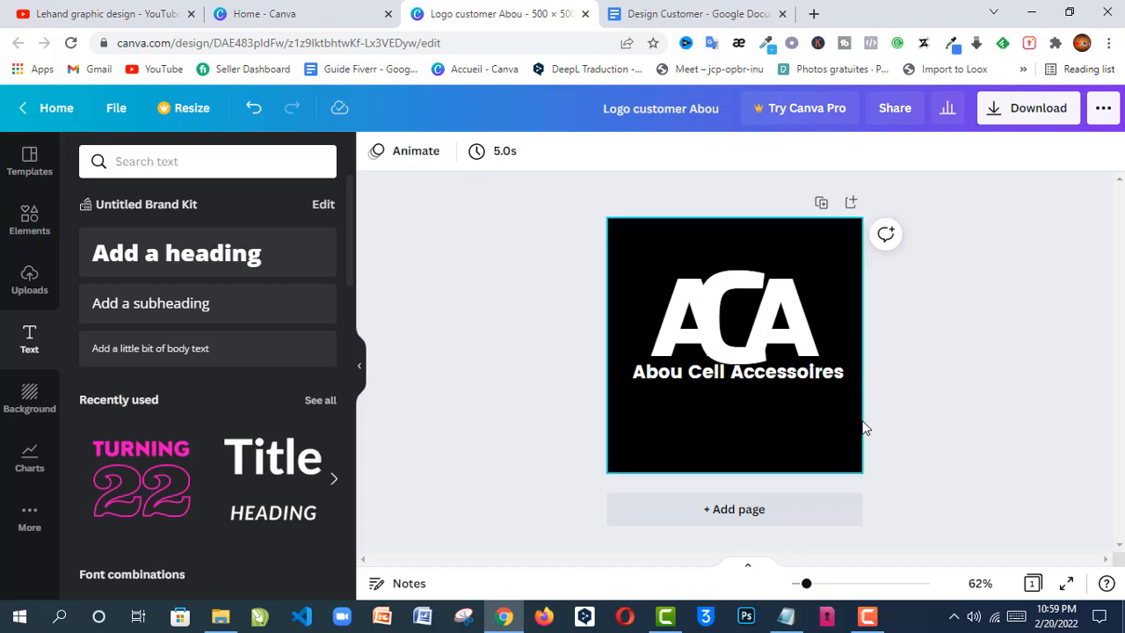
drag(864, 428, 648, 227)
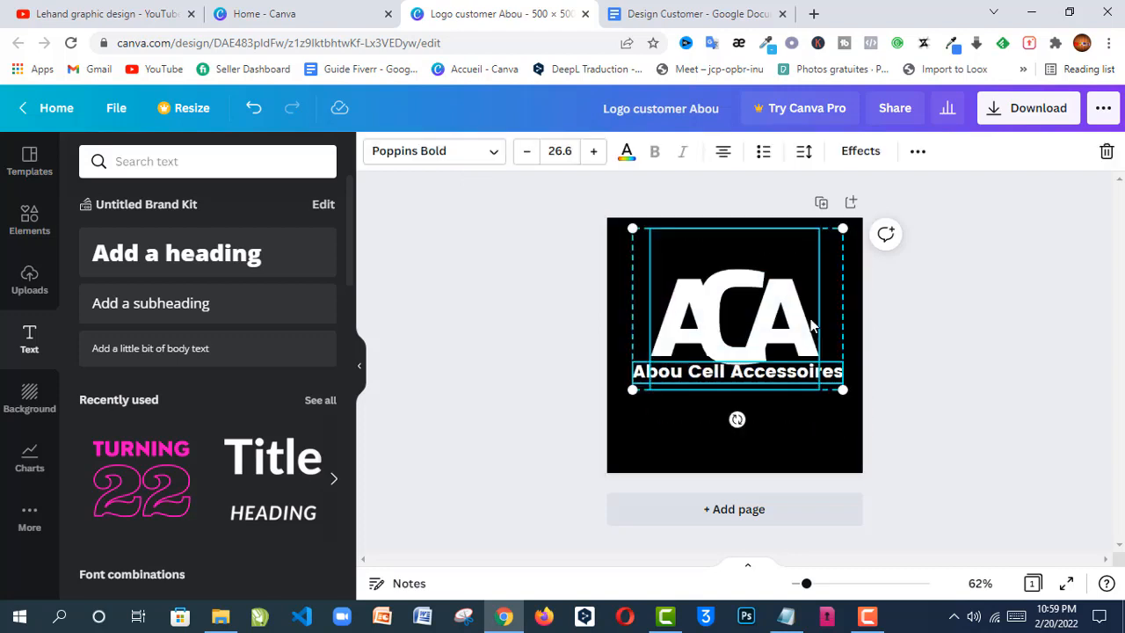
click(929, 312)
click(737, 325)
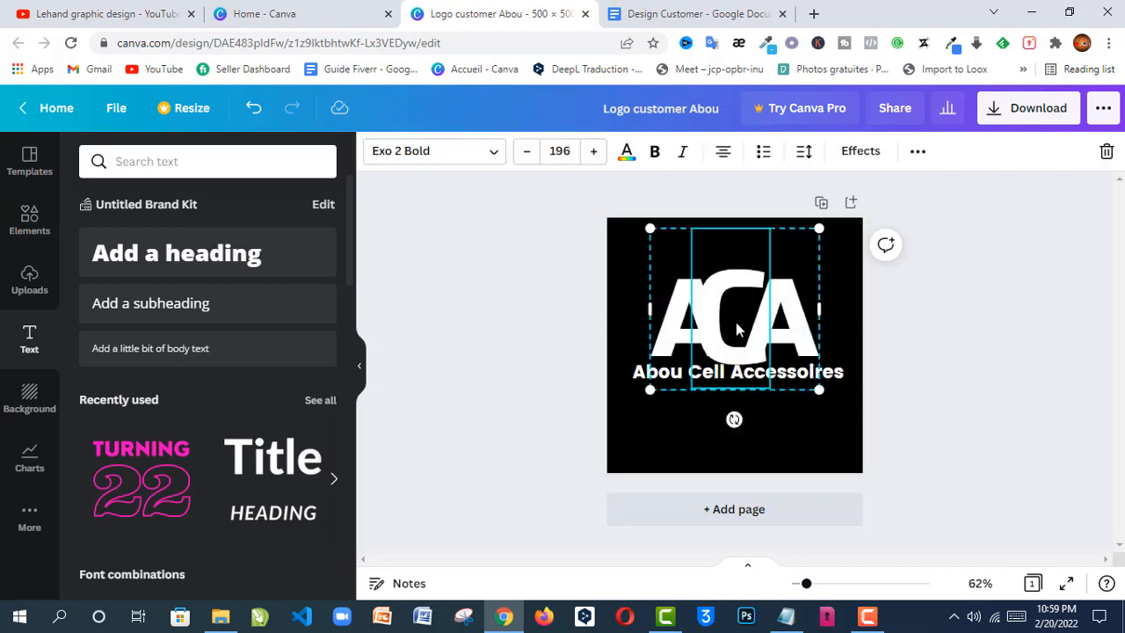
drag(743, 324, 741, 323)
click(996, 368)
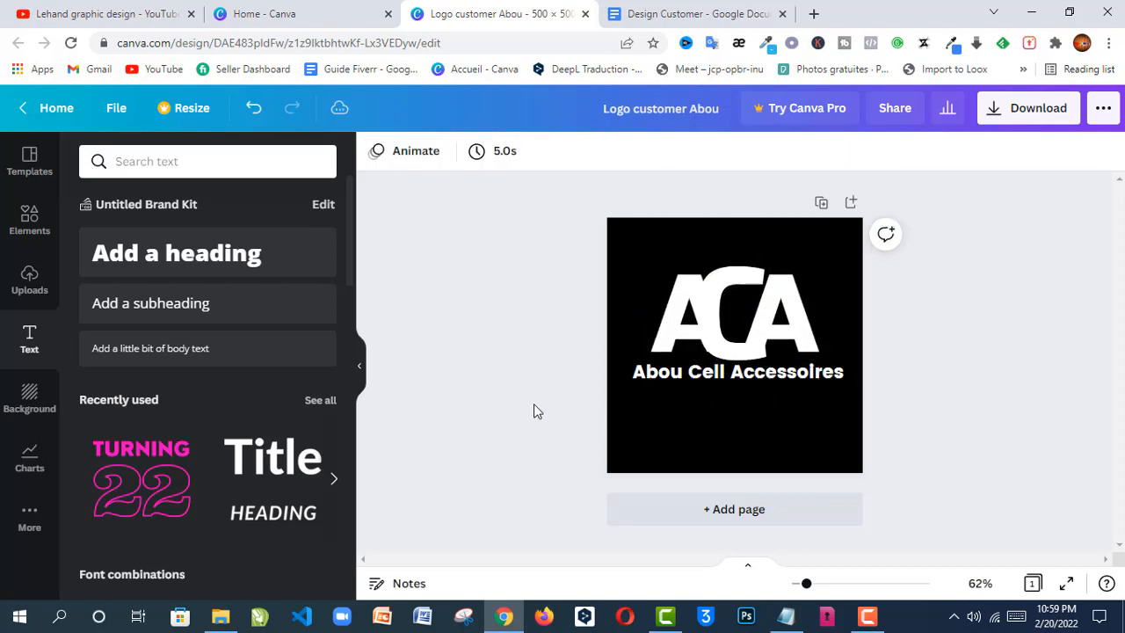
Select the "ACA" monogram together with the "Abou Cell Accessoires" text and group them.
click(33, 220)
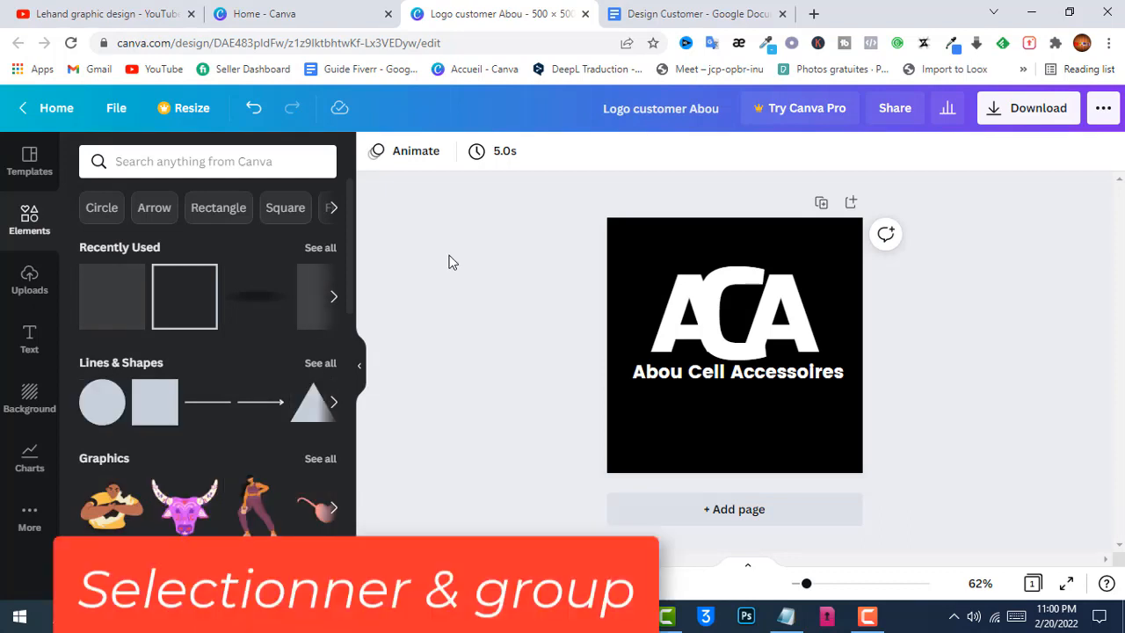
click(745, 389)
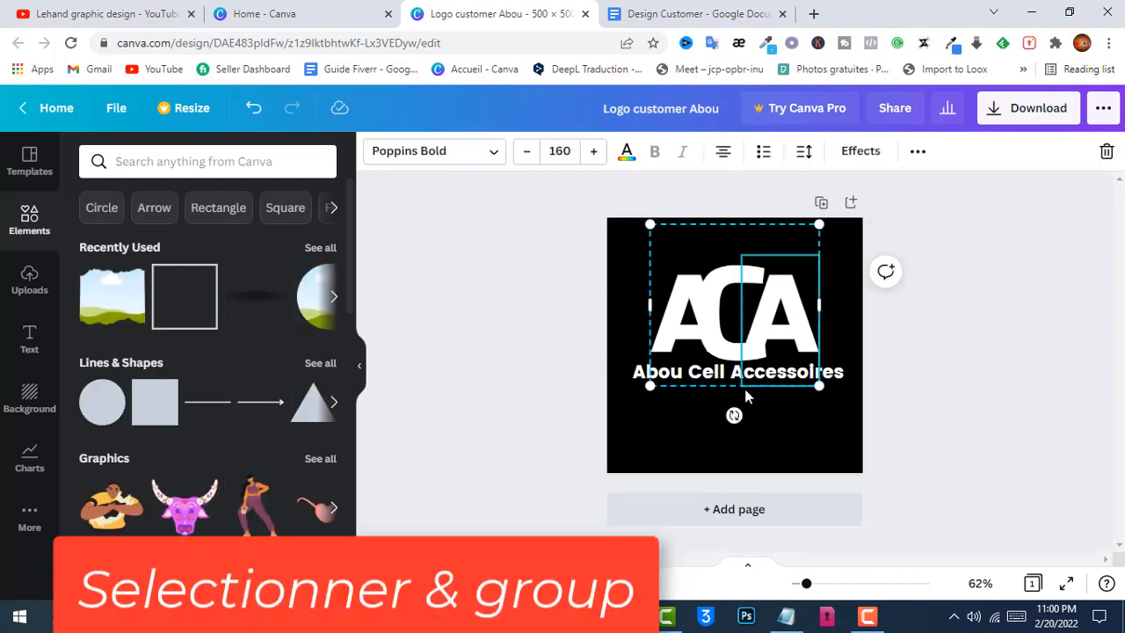
click(956, 378)
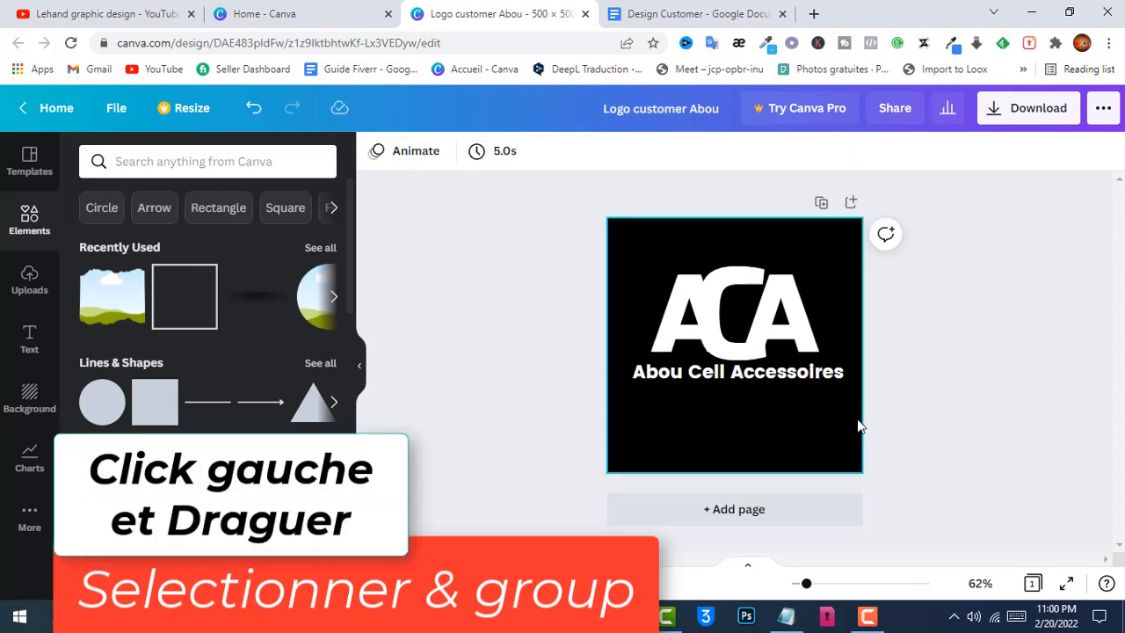
drag(834, 414, 642, 294)
click(918, 151)
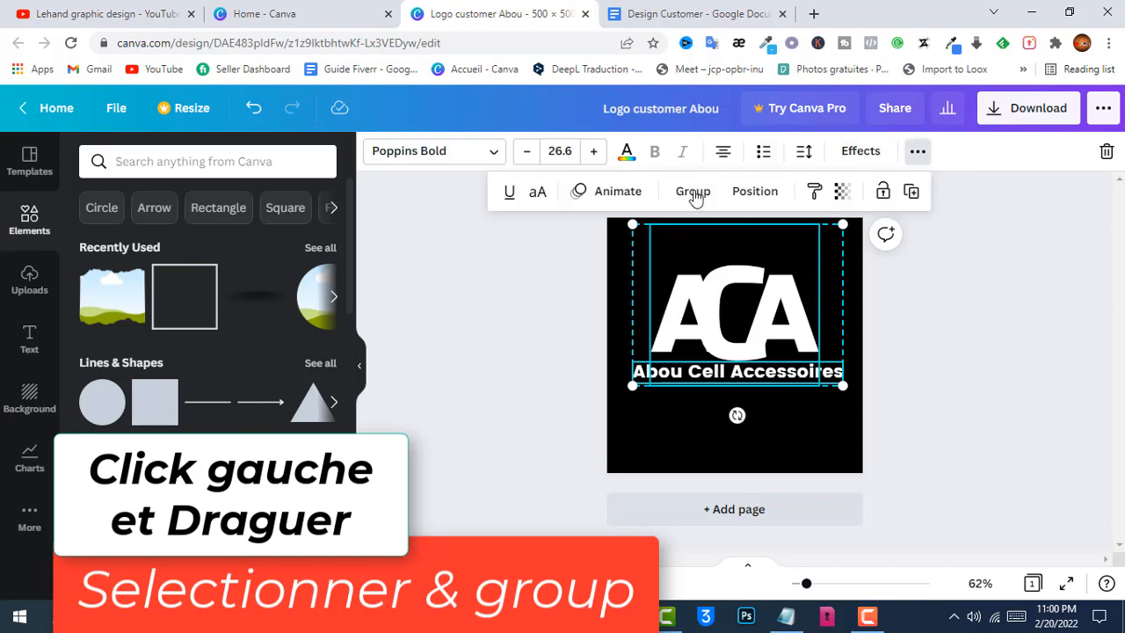
key(ctrl+g)
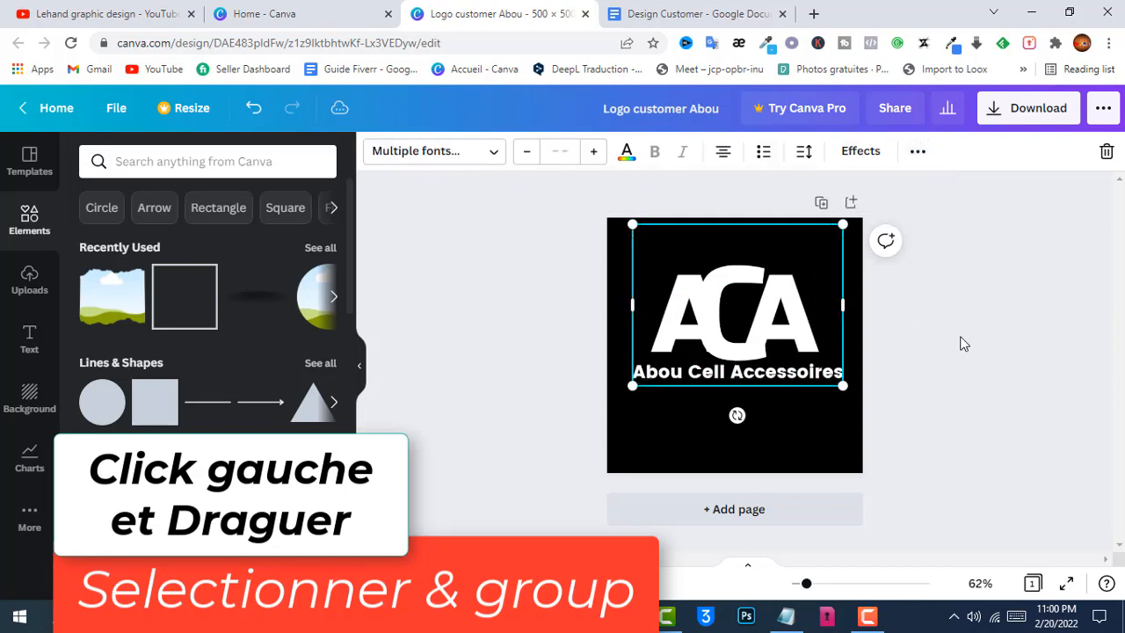
Move the grouped logo down towards the middle of the page and align it to the page's horizontal center.
click(816, 343)
drag(745, 327, 732, 345)
click(917, 151)
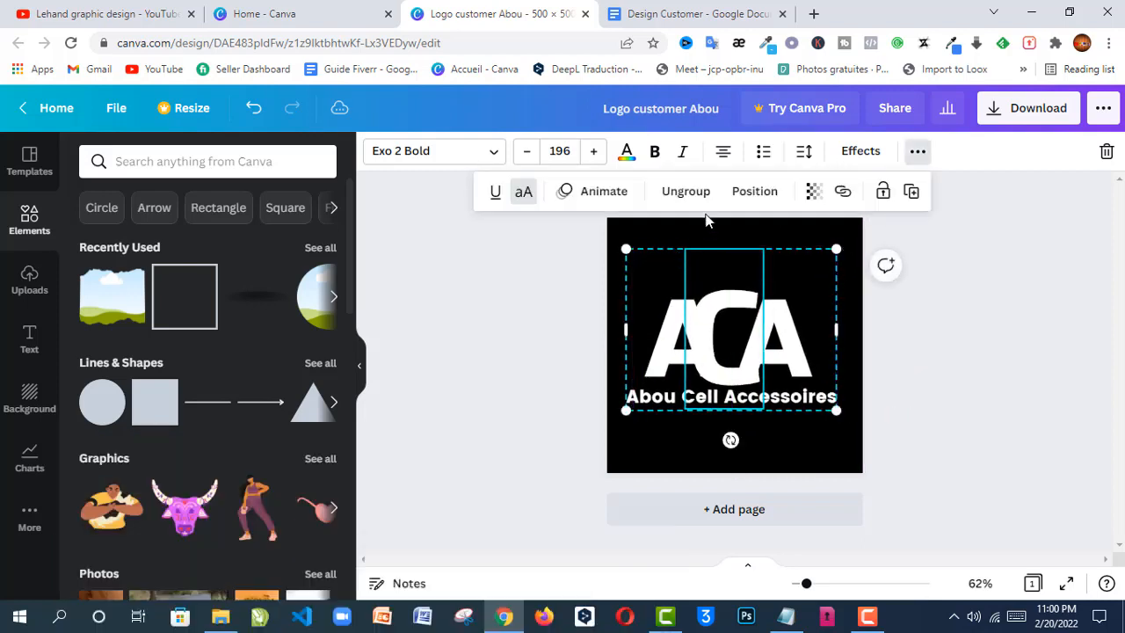
click(756, 192)
click(677, 343)
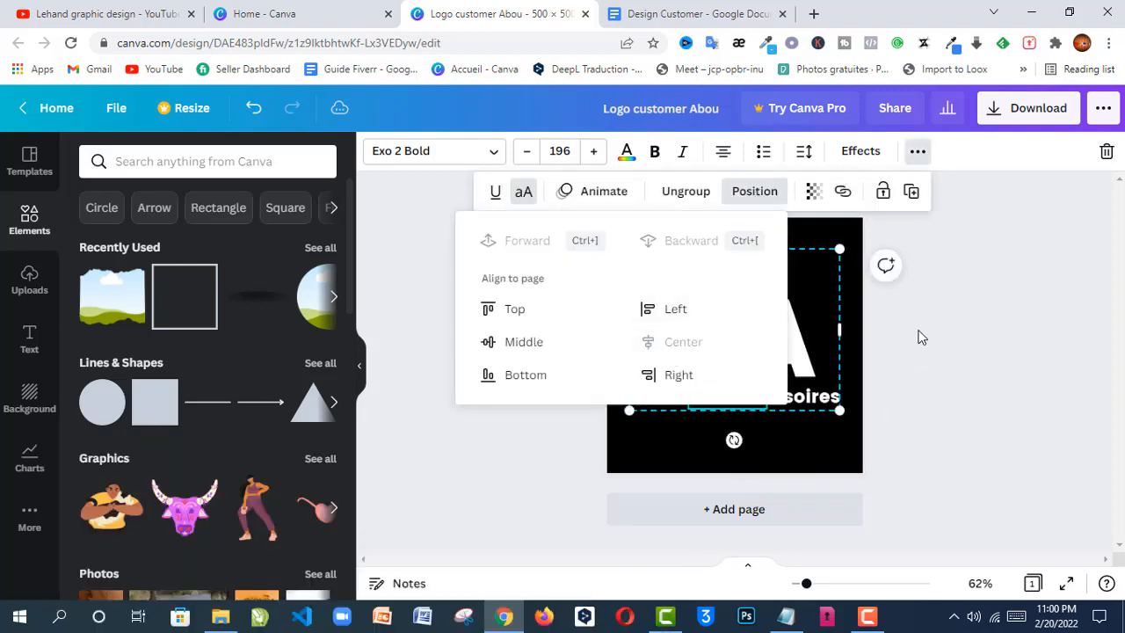
click(947, 331)
click(945, 330)
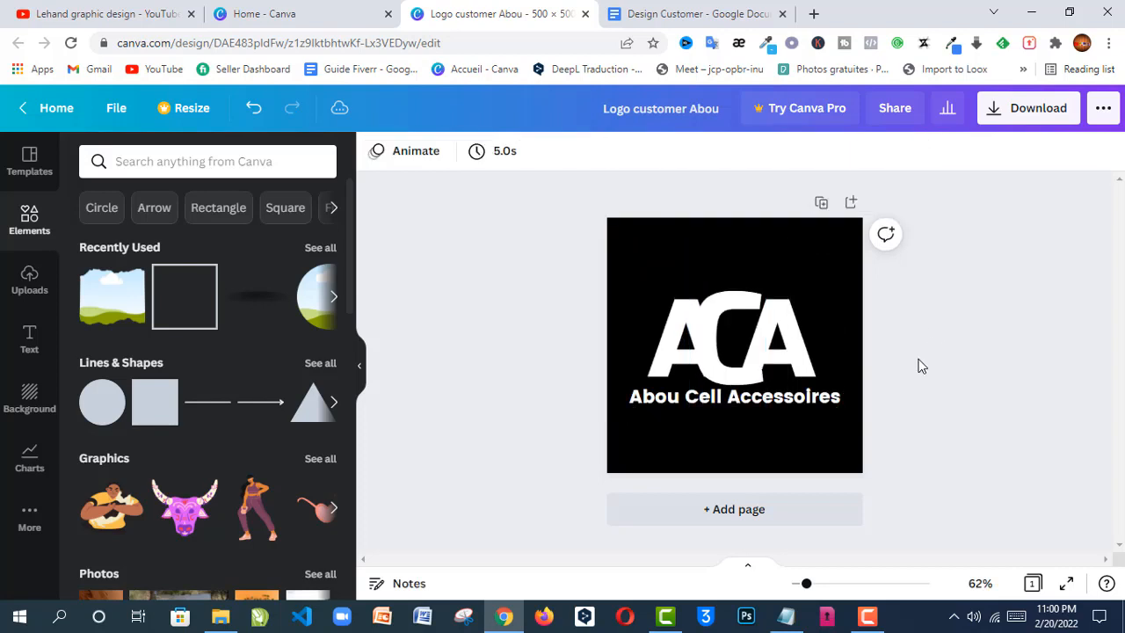
Download the design as a PNG file at 500 × 500 px.
click(1006, 124)
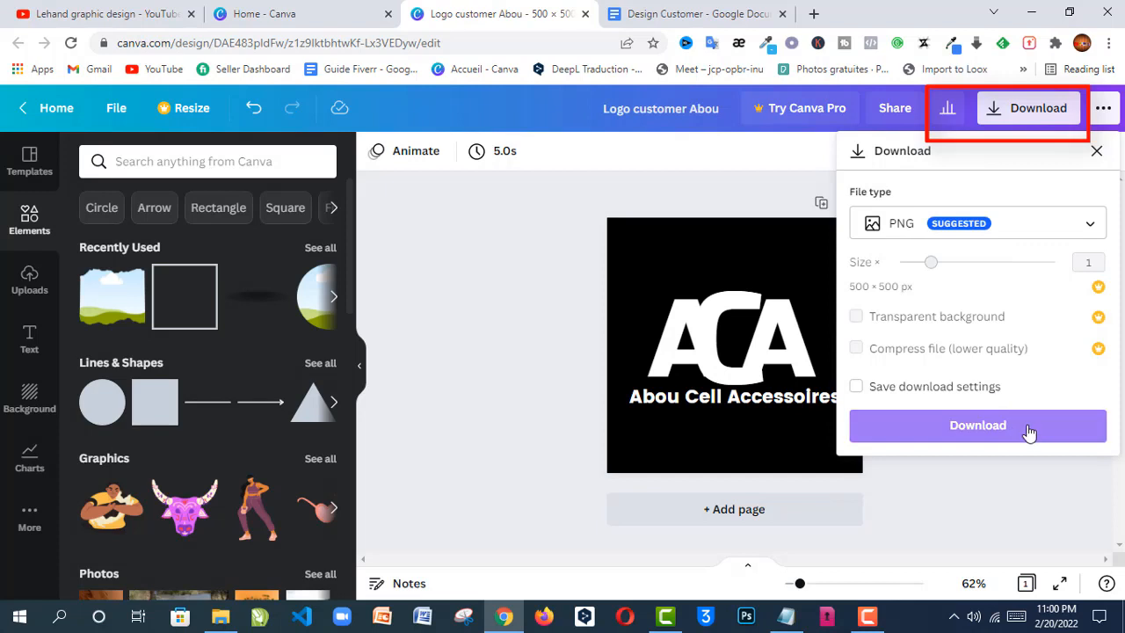
click(1087, 222)
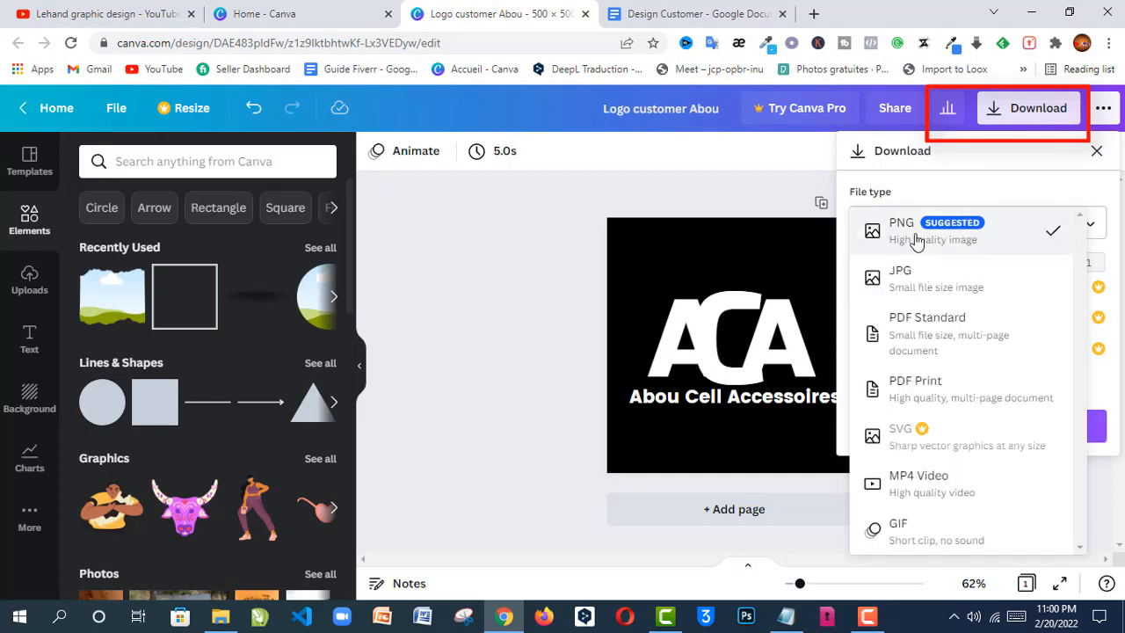
click(998, 238)
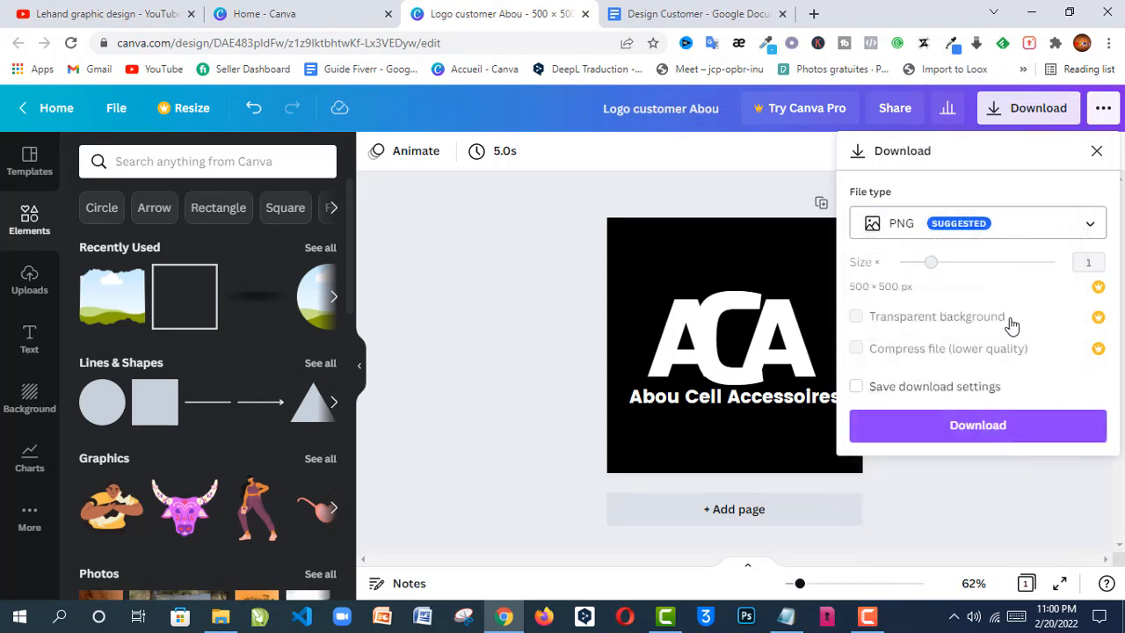
click(995, 429)
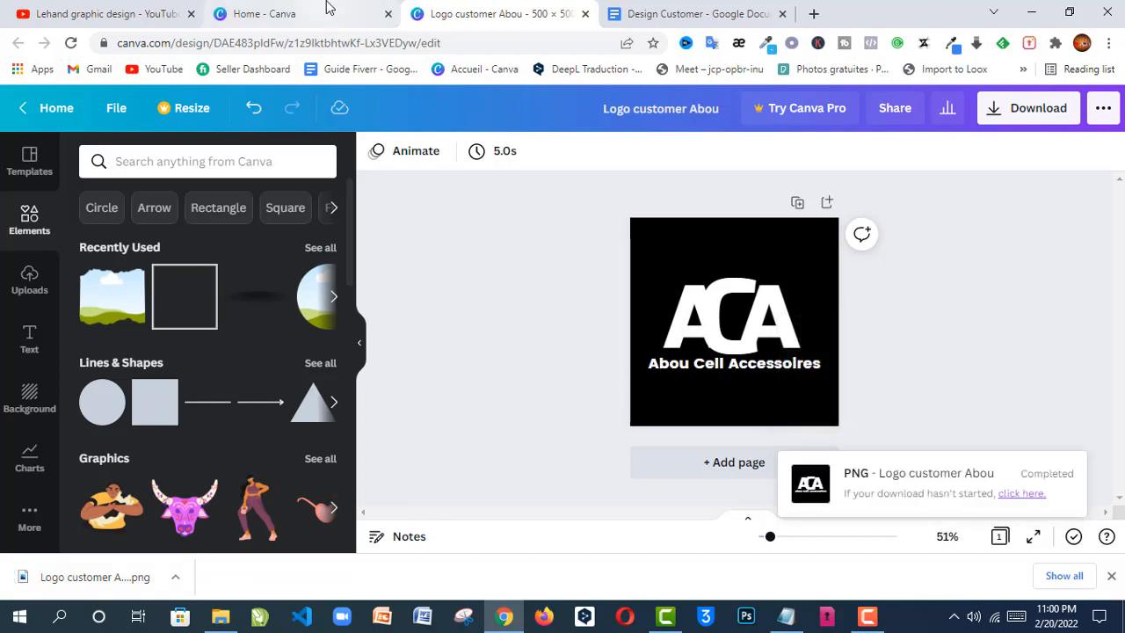
Switch to the Design Customer document in Google Docs and highlight the colour code 000000 in the logo brief.
click(725, 17)
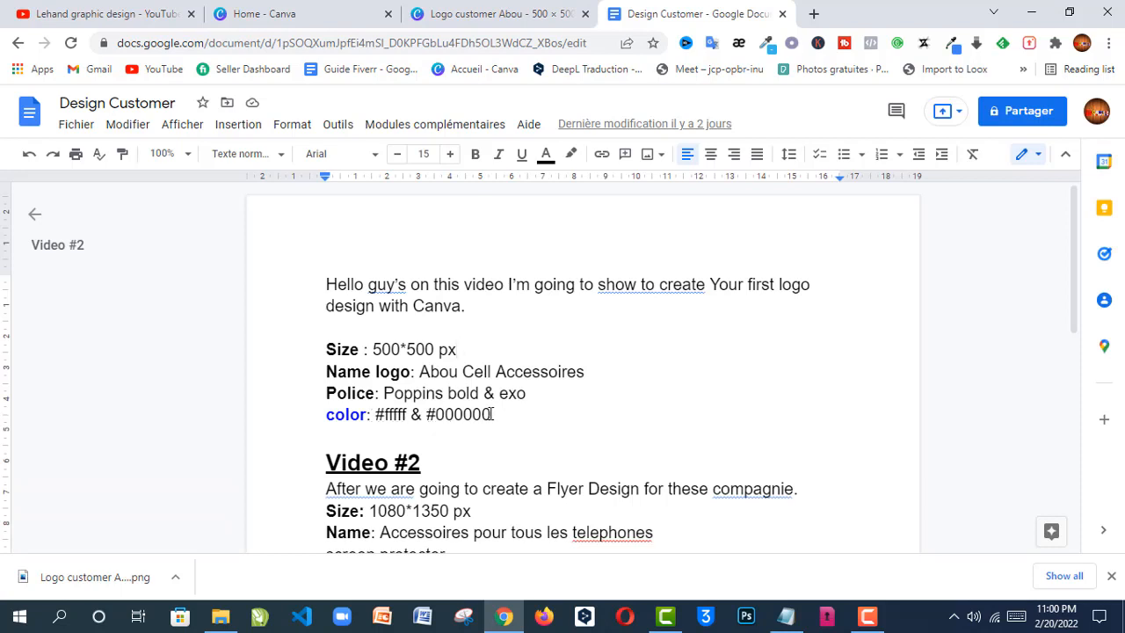
drag(494, 414, 440, 414)
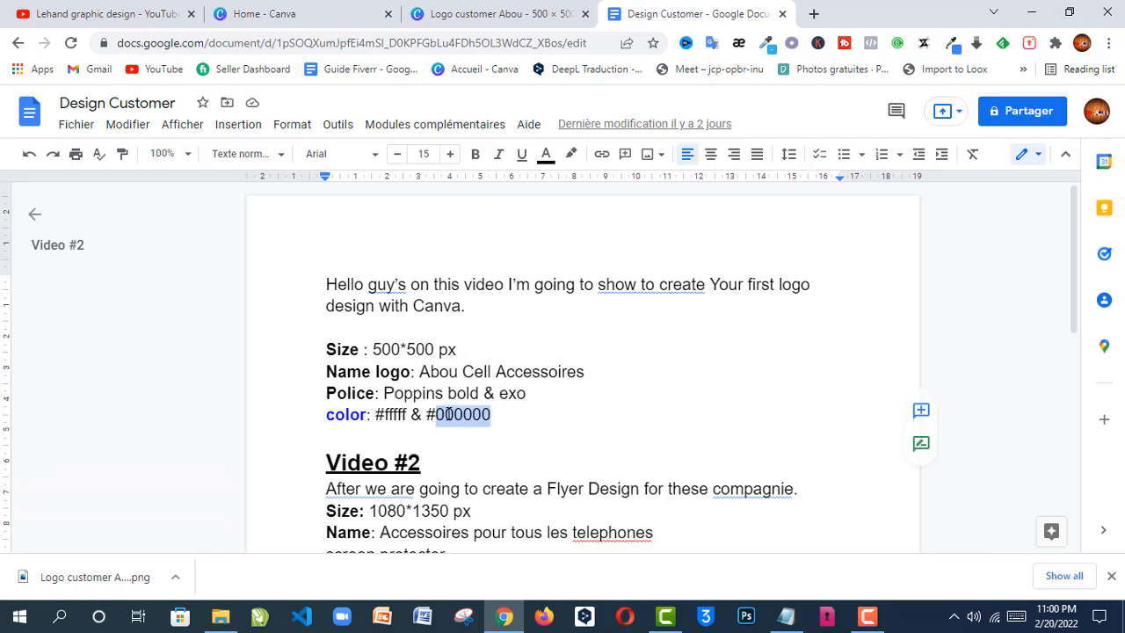
Switch back to the Canva logo design and check the hex colour code of the page background.
click(522, 18)
click(701, 245)
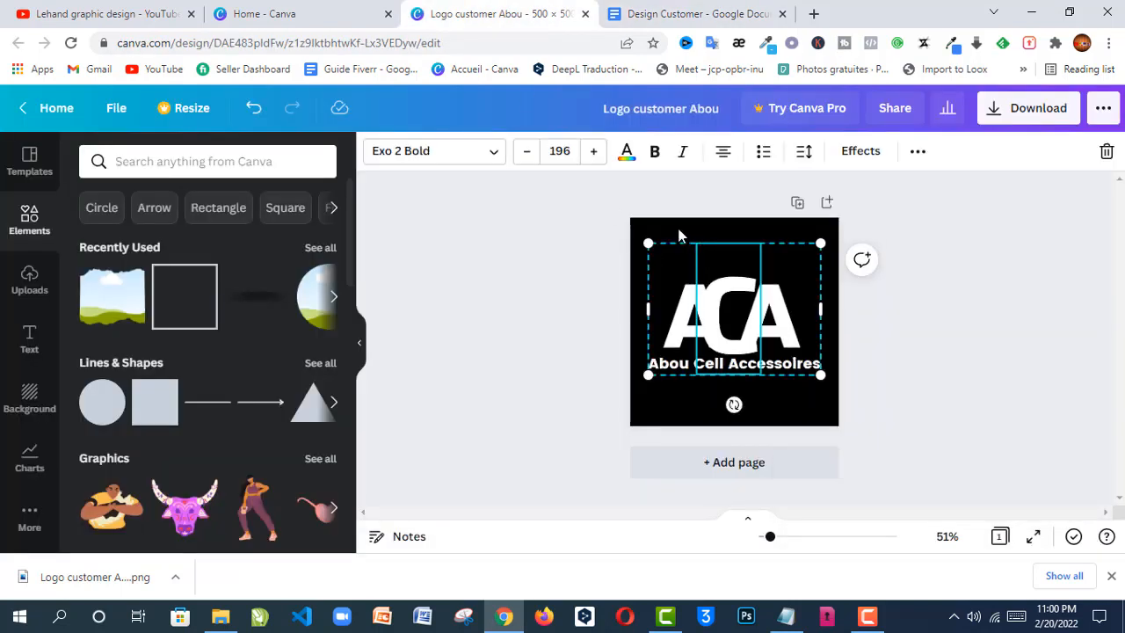
click(672, 225)
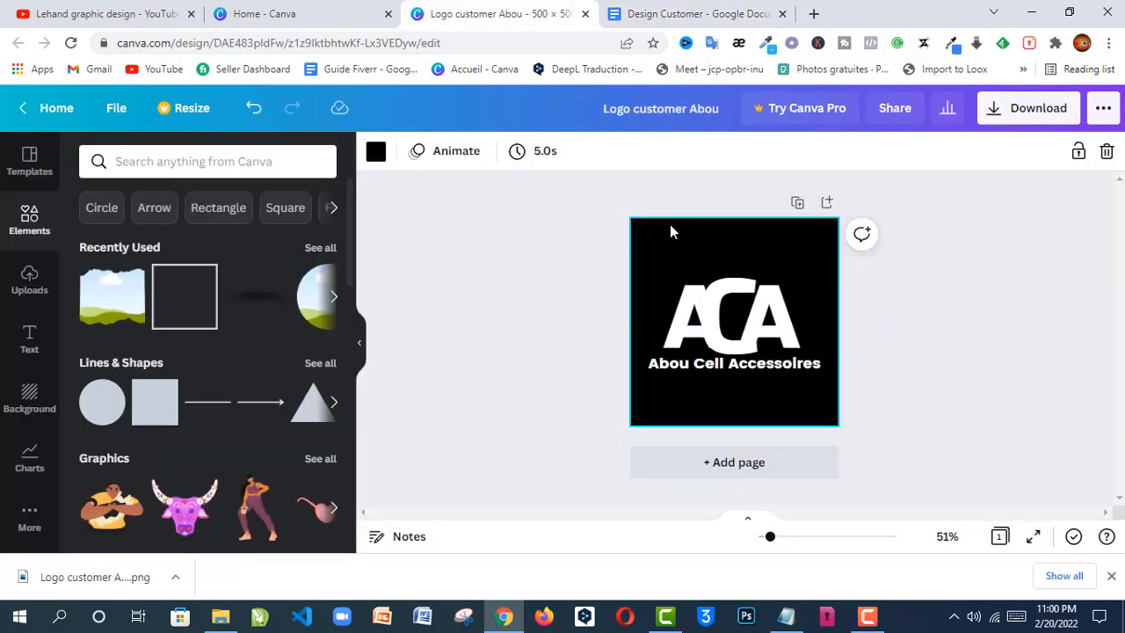
click(376, 151)
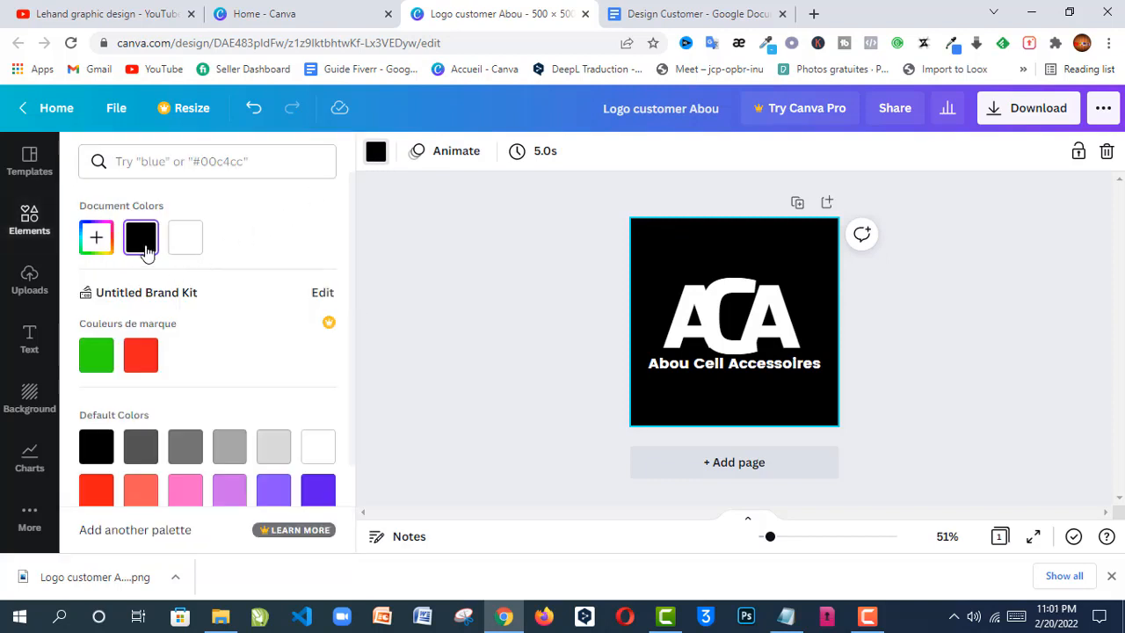
click(96, 238)
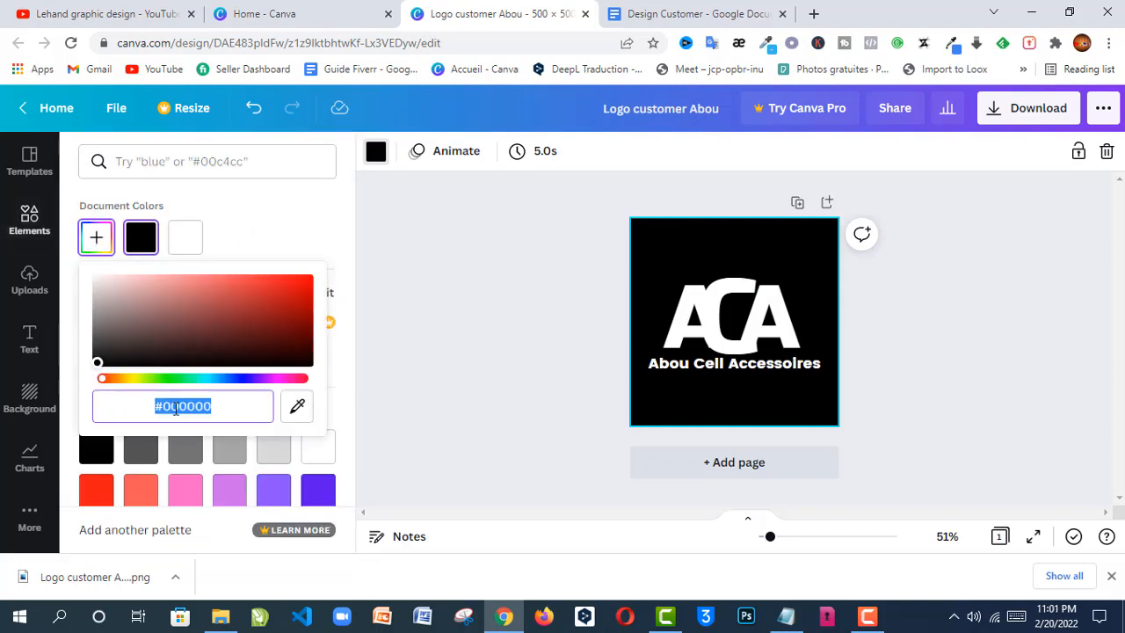
click(599, 283)
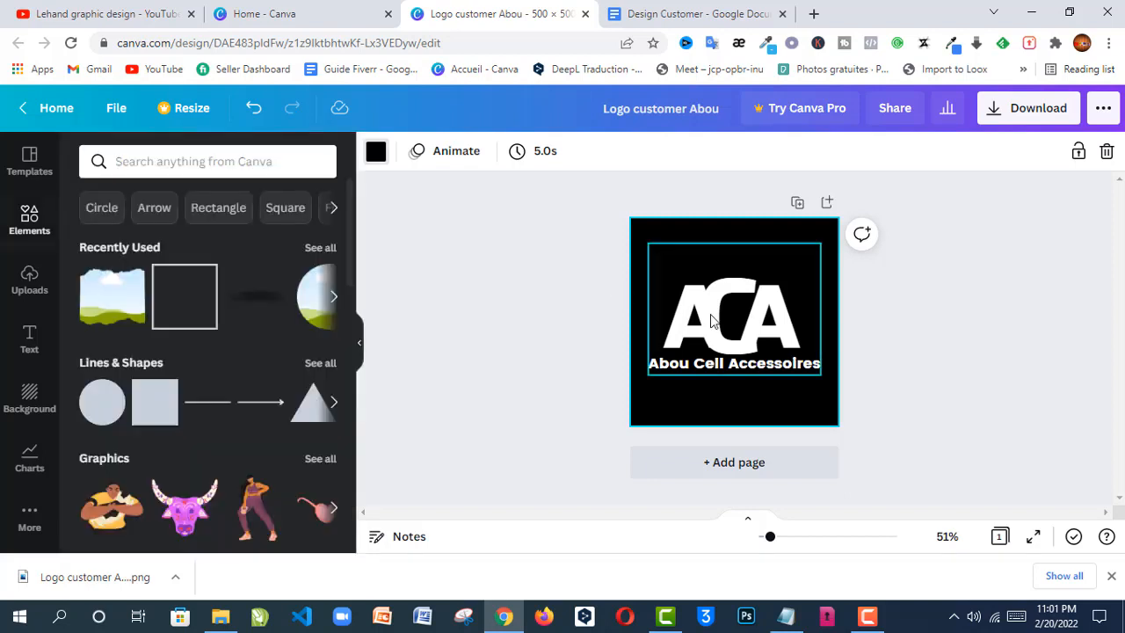
Select the letter C of the "ACA" monogram and check the hex code of its text colour.
click(710, 322)
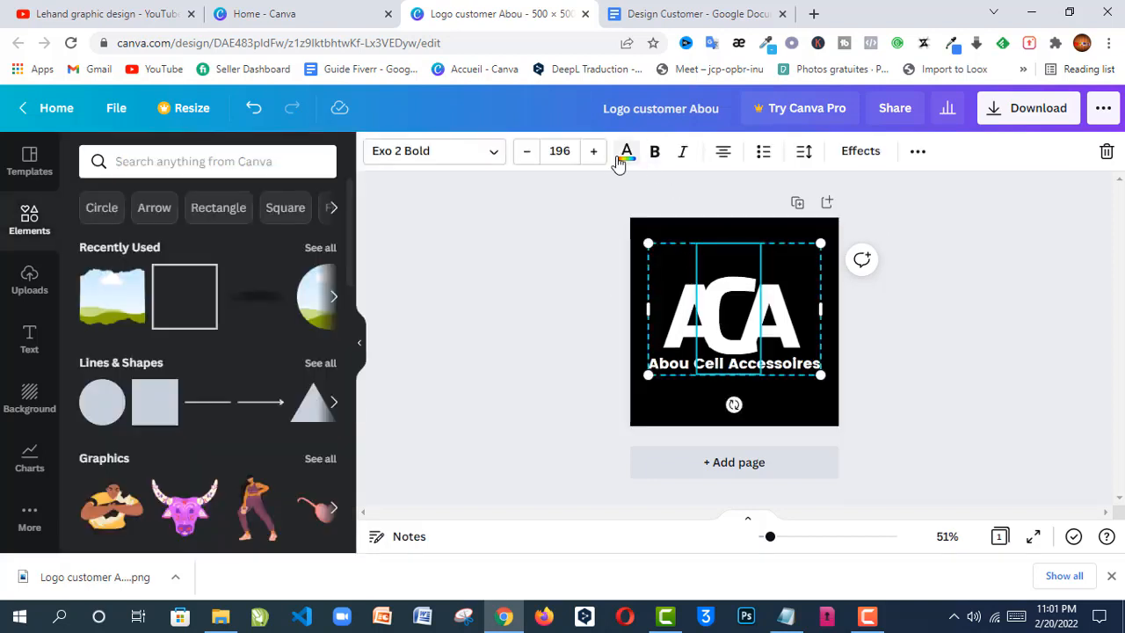
click(623, 156)
click(94, 243)
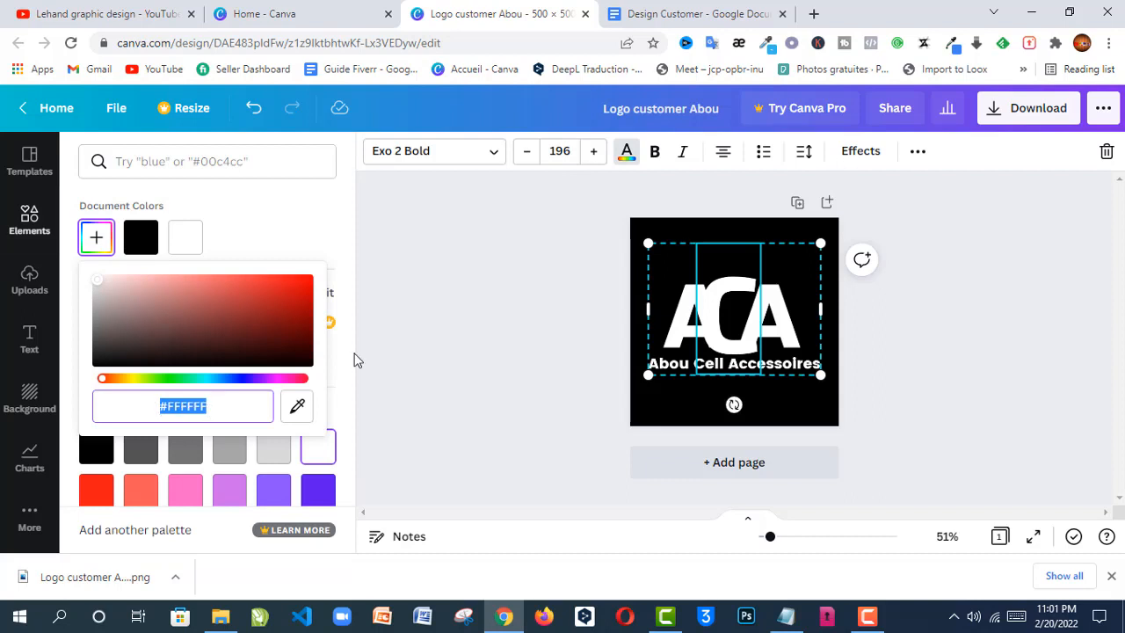
Switch to the Design Customer document in Google Docs and highlight the colour code fffff in the logo brief, then clear the selection.
click(686, 13)
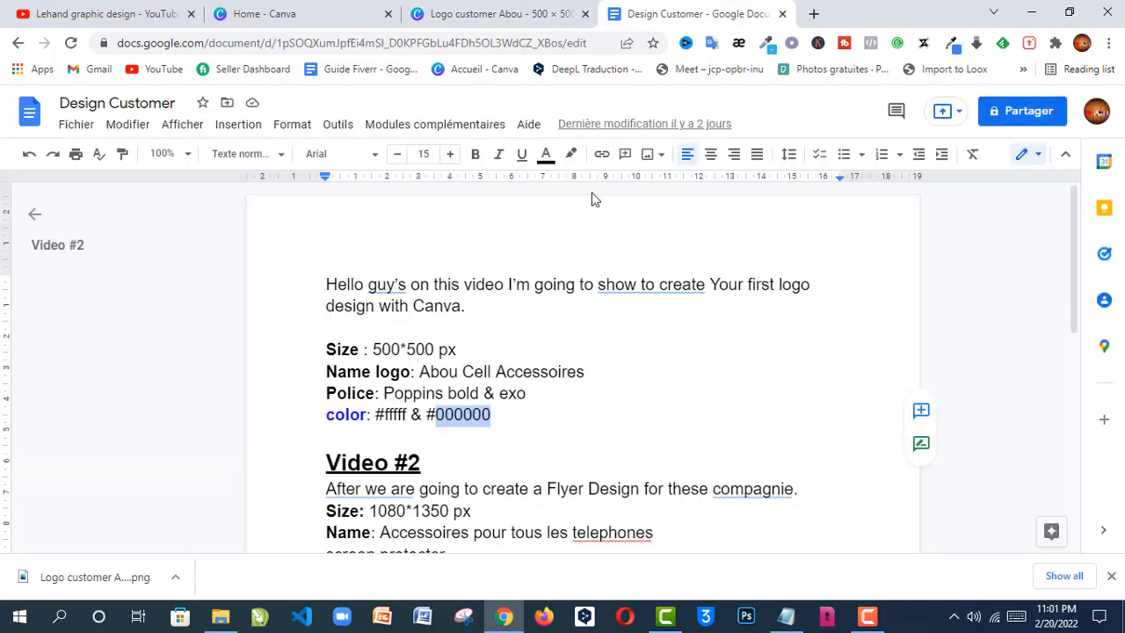
click(397, 418)
drag(406, 417, 387, 418)
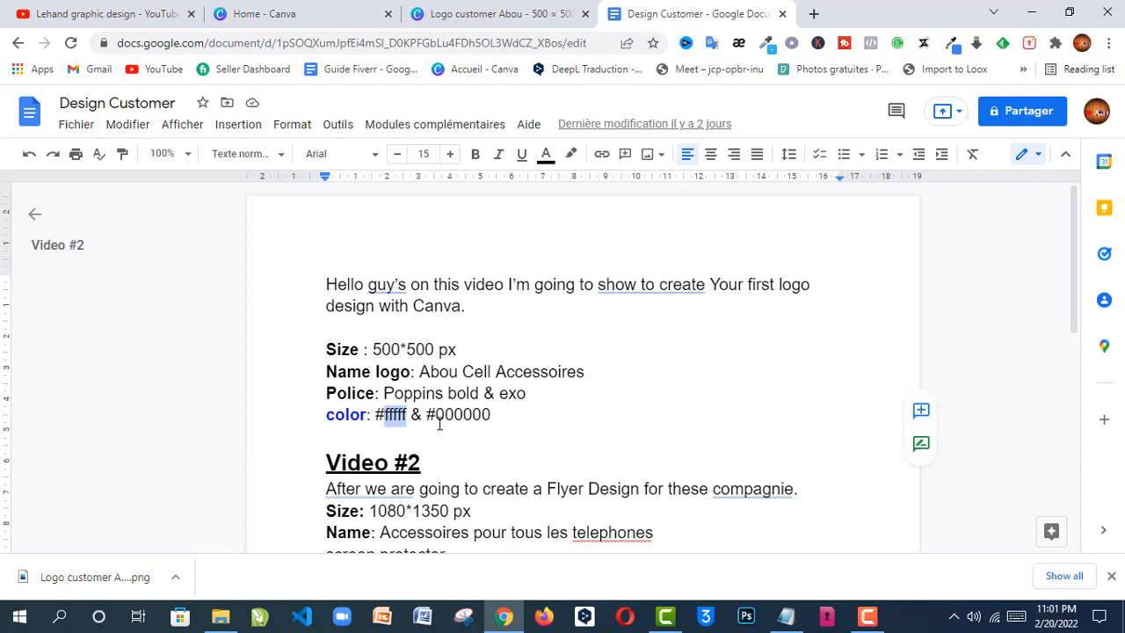
click(597, 420)
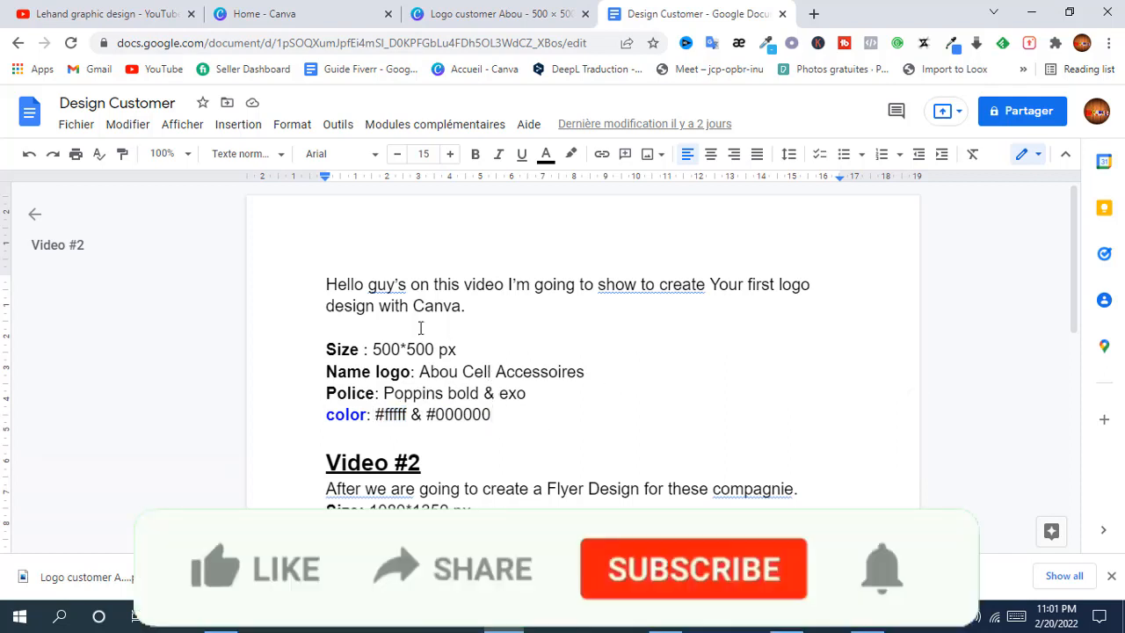
Switch to the Lehand graphic design channel page on YouTube.
click(269, 20)
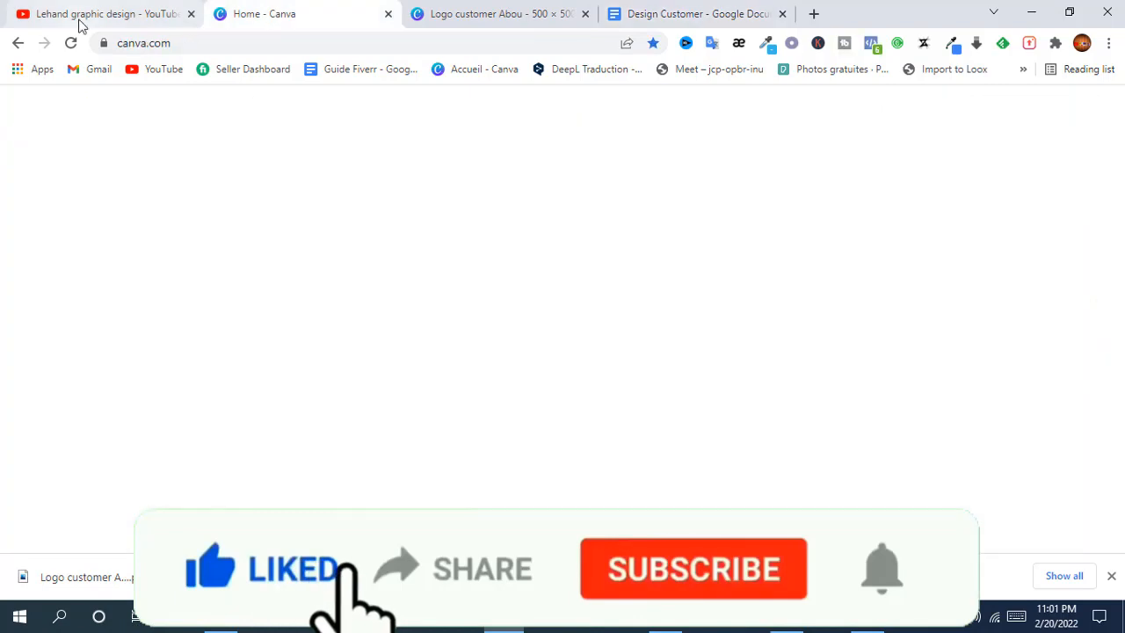
click(77, 16)
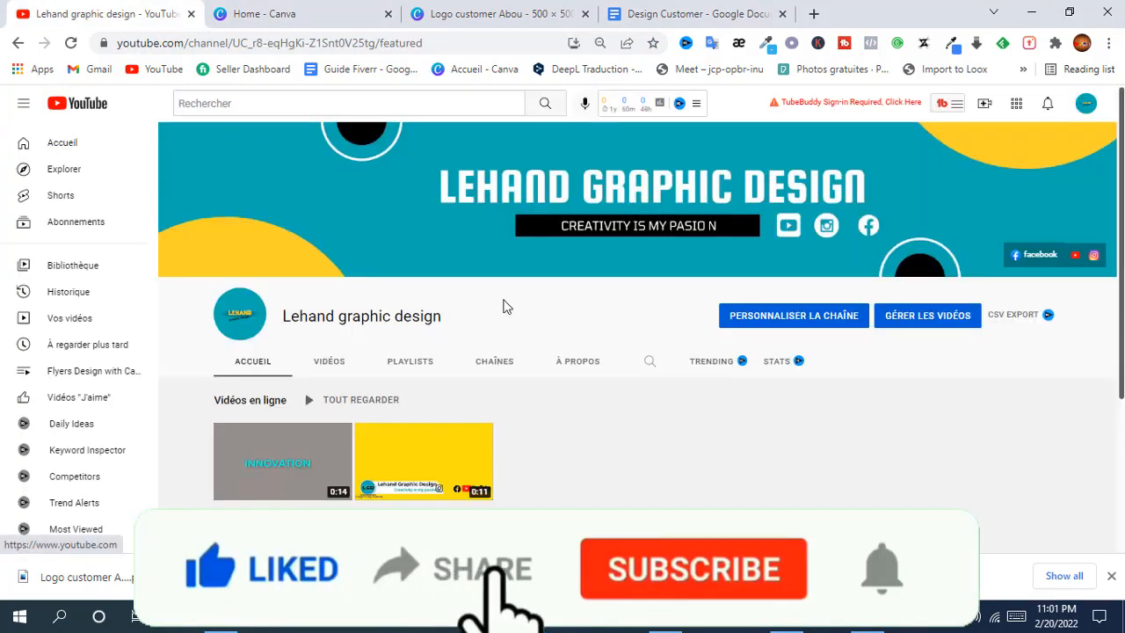